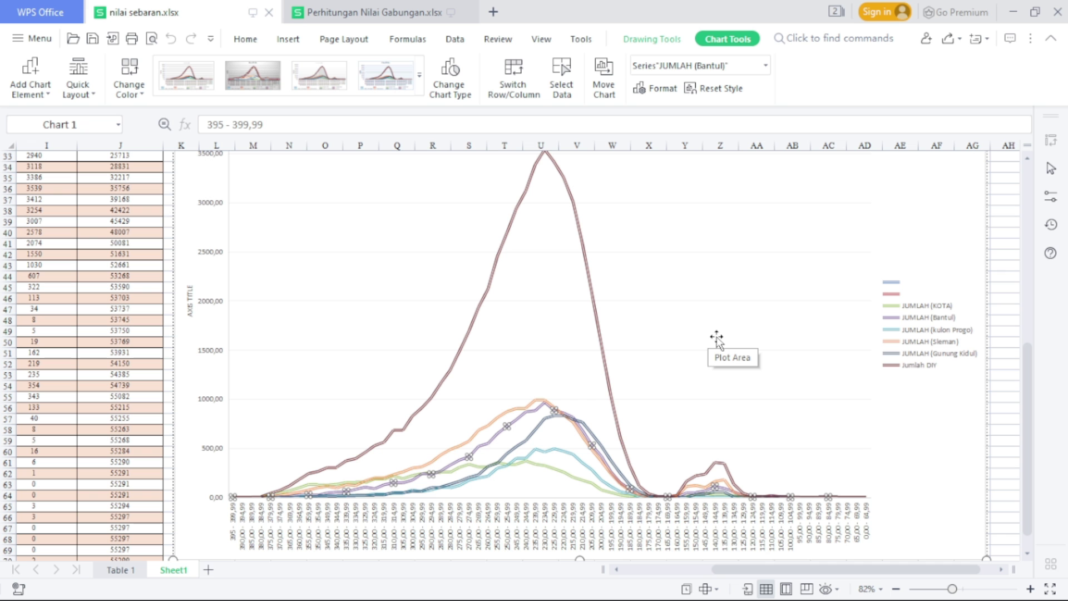
# Switch to the browser and review the combined-score distribution table in the PDF from its first rows downward
pyautogui.moveTo(813, 576); pyautogui.dragTo(787, 573)
pyautogui.moveTo(669, 598)
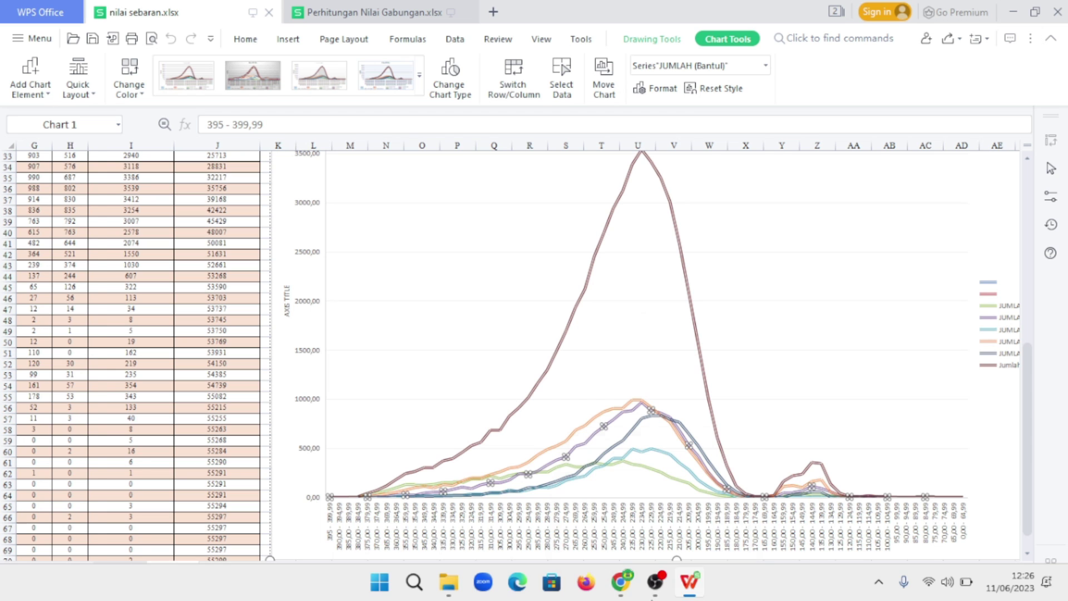
pyautogui.click(621, 582)
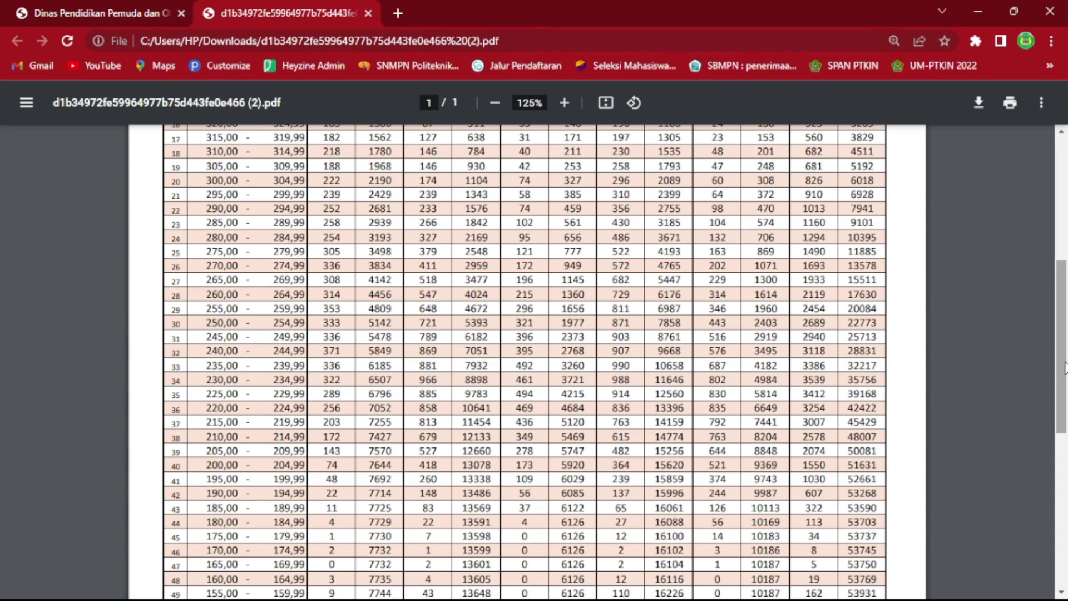
pyautogui.scroll(6, 1040, 389)
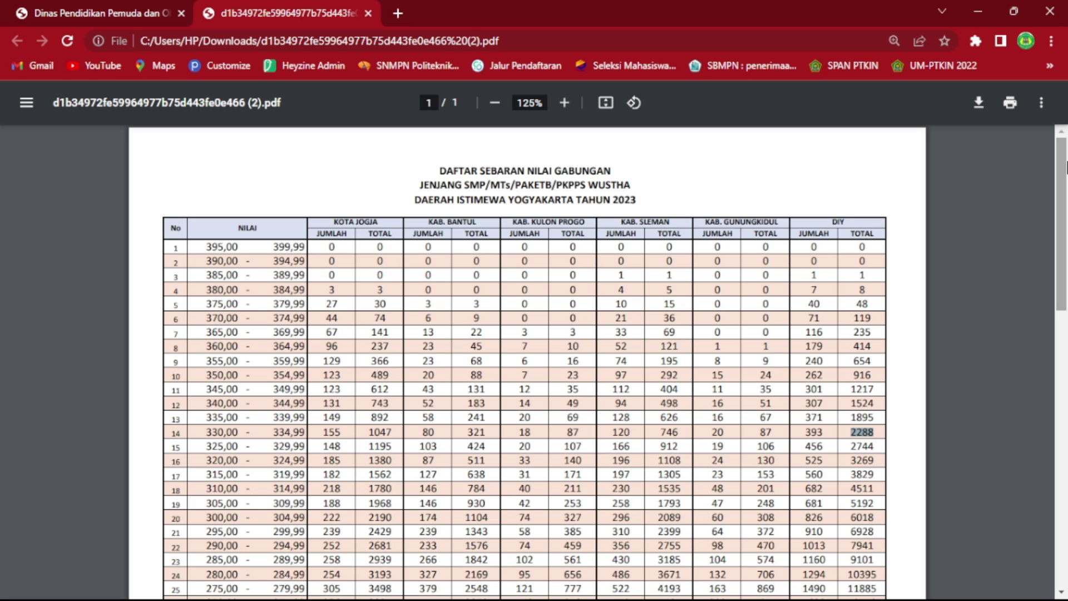
pyautogui.moveTo(1065, 167); pyautogui.dragTo(1066, 221)
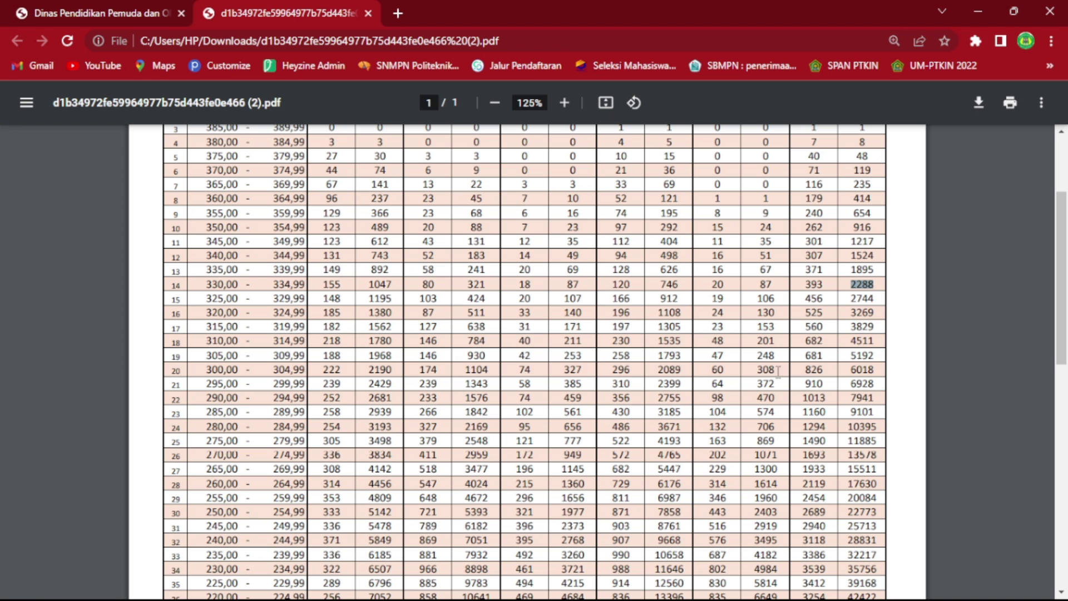
pyautogui.moveTo(1064, 326); pyautogui.dragTo(1063, 340)
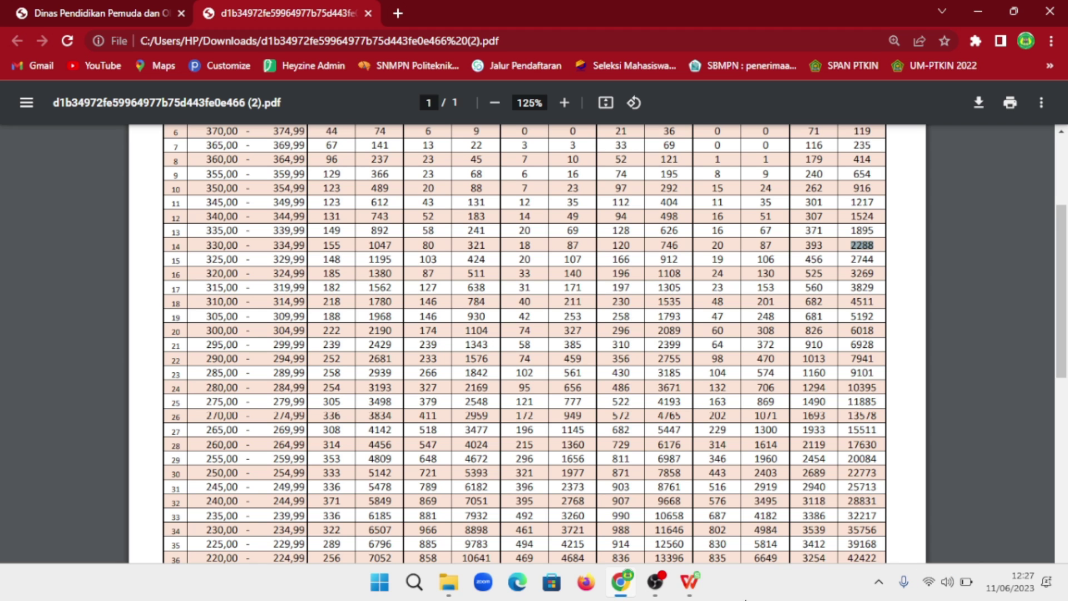
# Switch to the Perhitungan Nilai Gabungan.xlsx workbook in WPS Office and select the picture containing the score formulas
pyautogui.moveTo(689, 586)
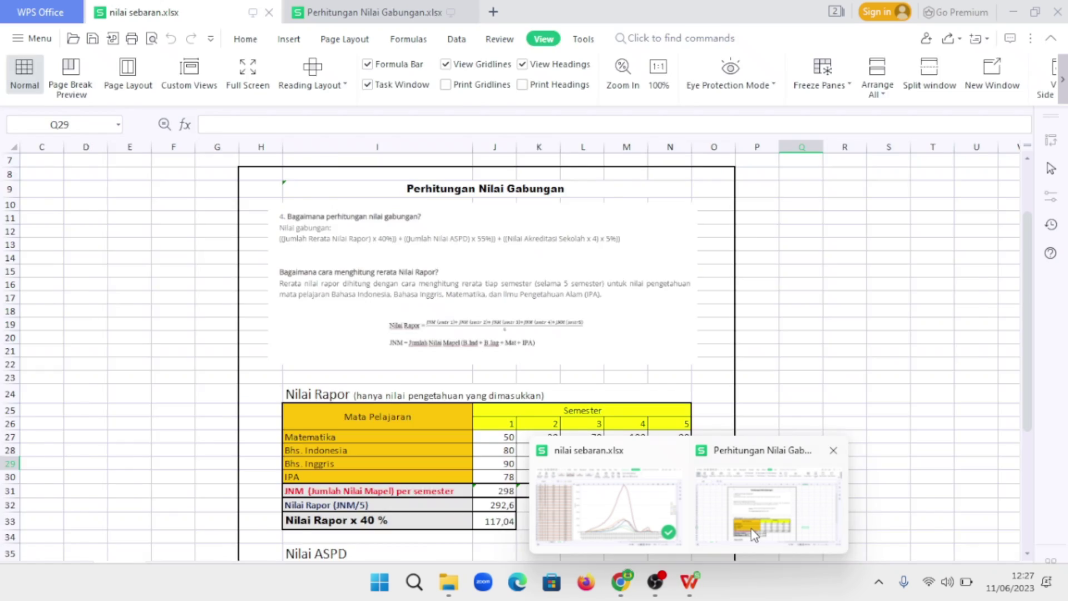
pyautogui.click(752, 533)
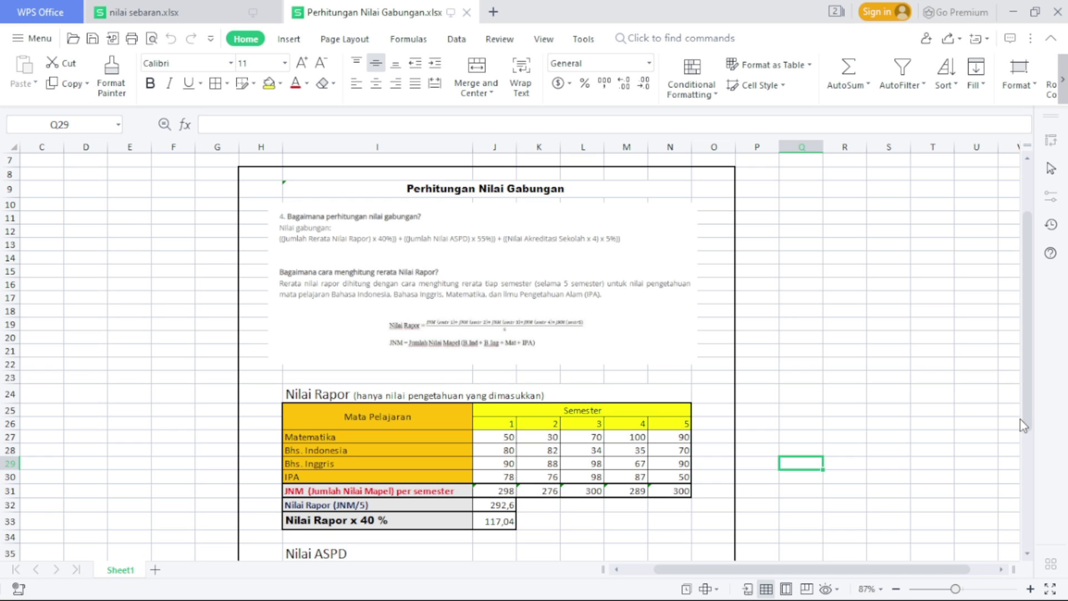
pyautogui.scroll(1, 1023, 404)
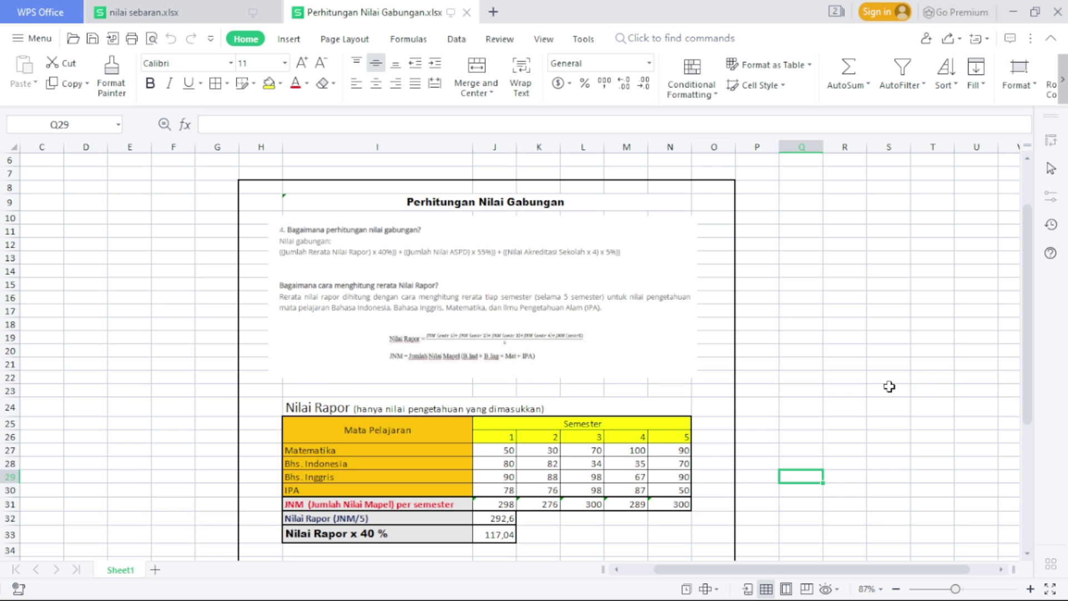
pyautogui.click(521, 295)
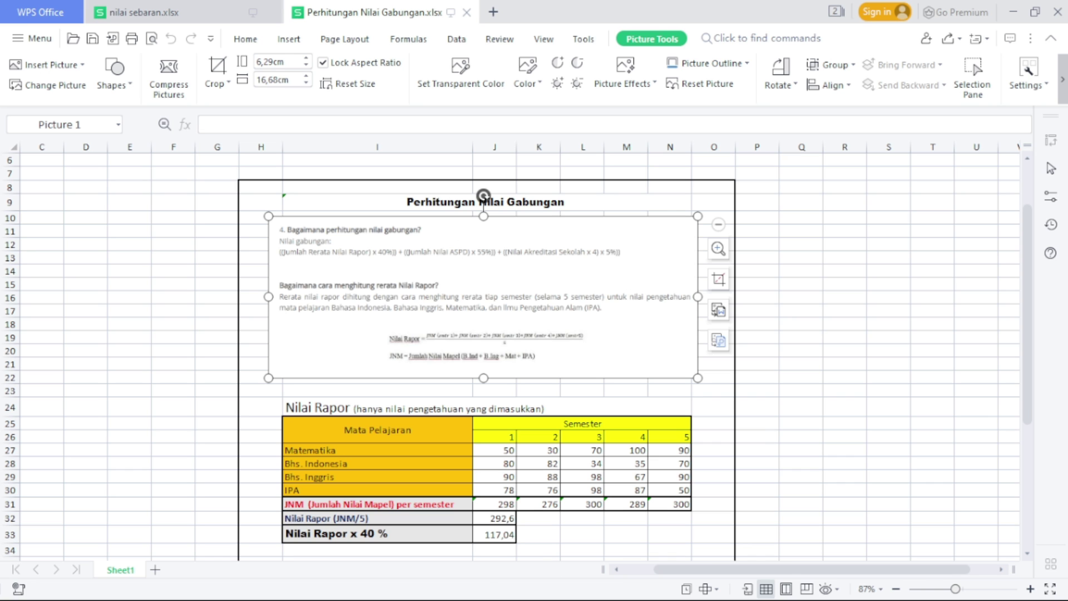
pyautogui.click(619, 590)
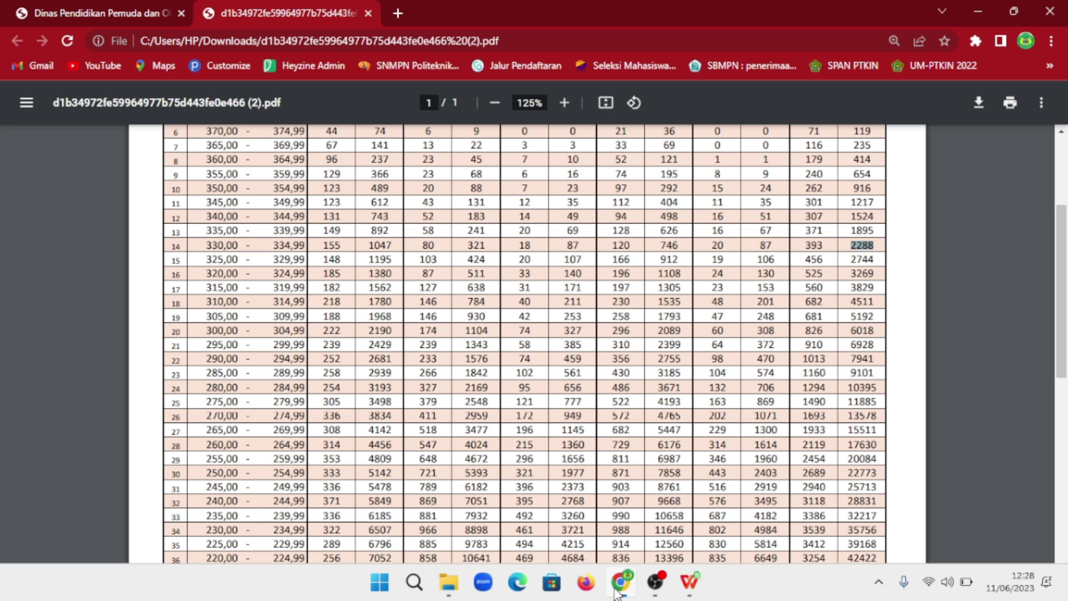
pyautogui.click(692, 593)
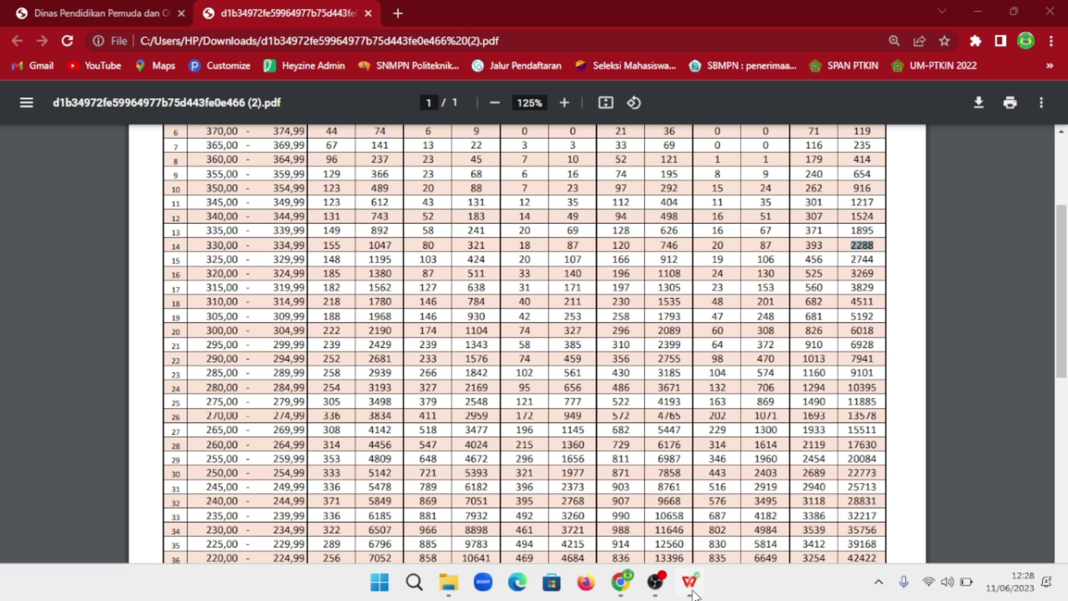
pyautogui.click(781, 479)
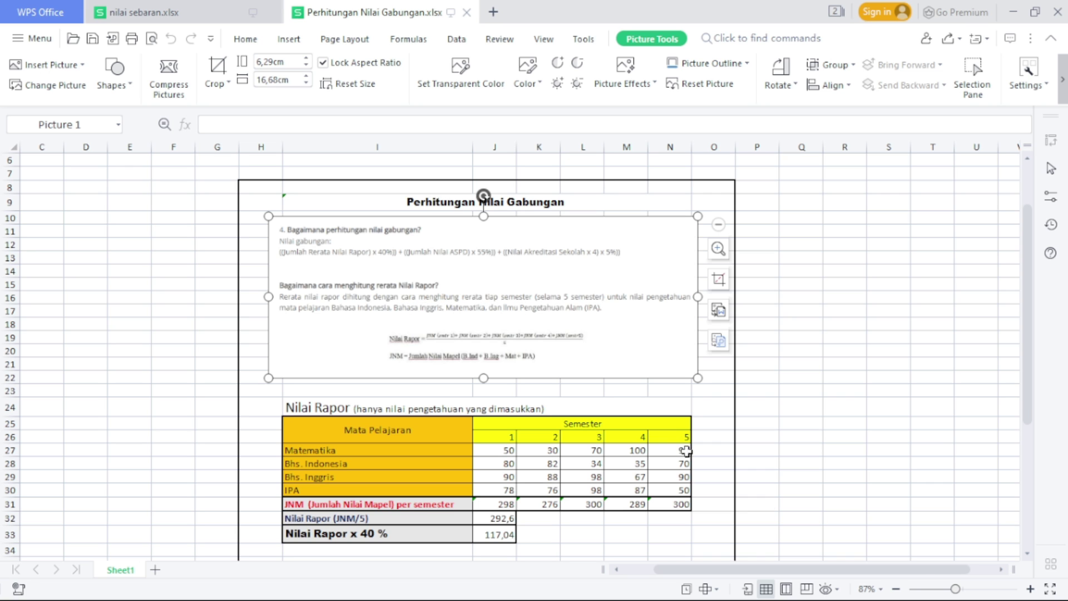
# Examine the Nilai Gabungan and Nilai Rapor formulas in the picture at an enlarged view
pyautogui.moveTo(955, 589); pyautogui.dragTo(963, 588)
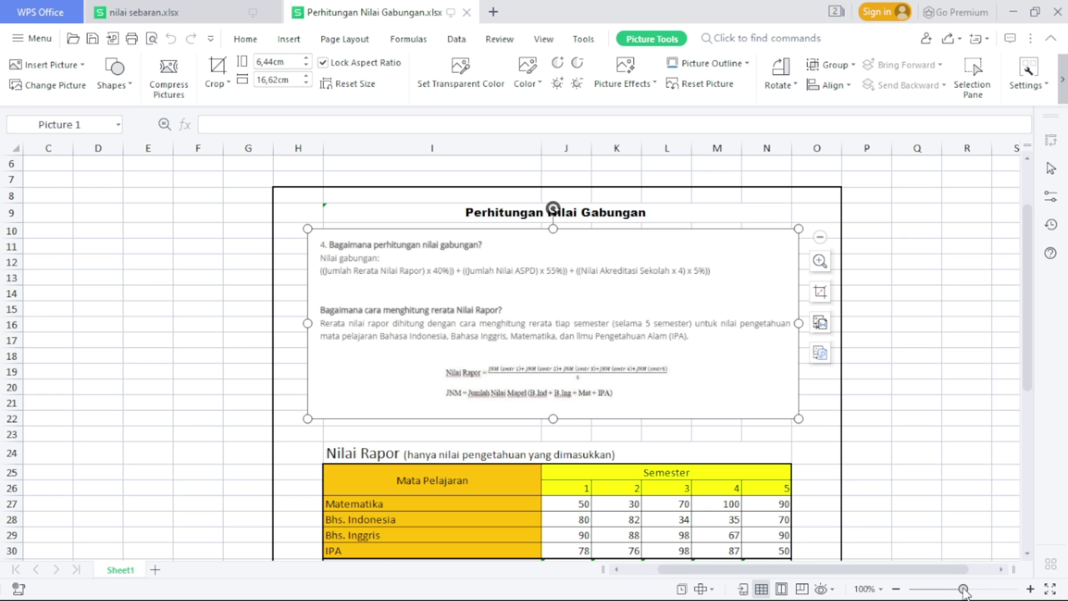
pyautogui.moveTo(934, 569); pyautogui.dragTo(951, 569)
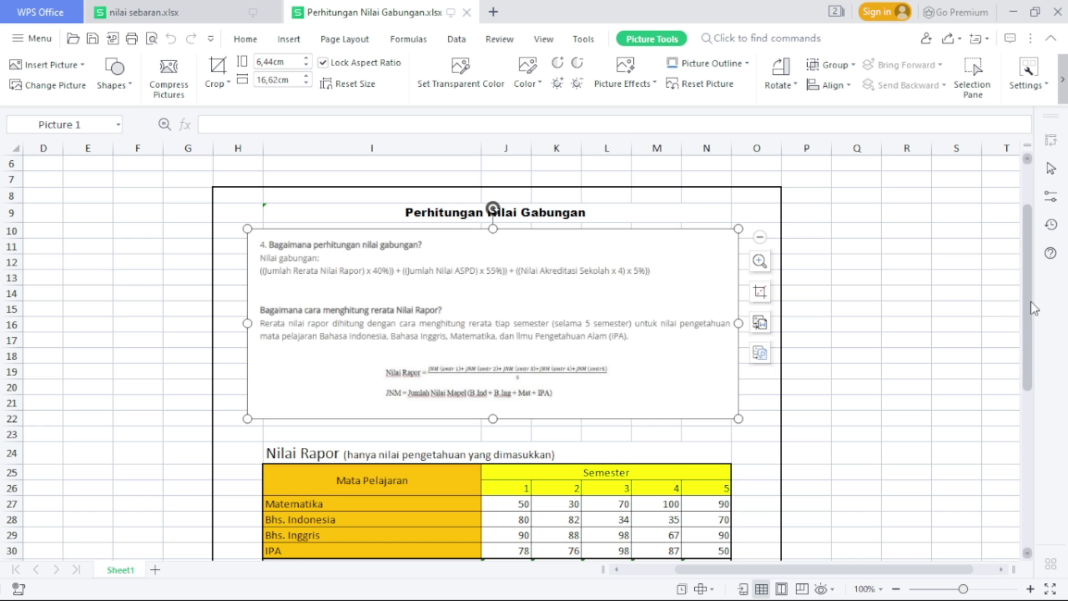
pyautogui.scroll(-1, 1032, 315)
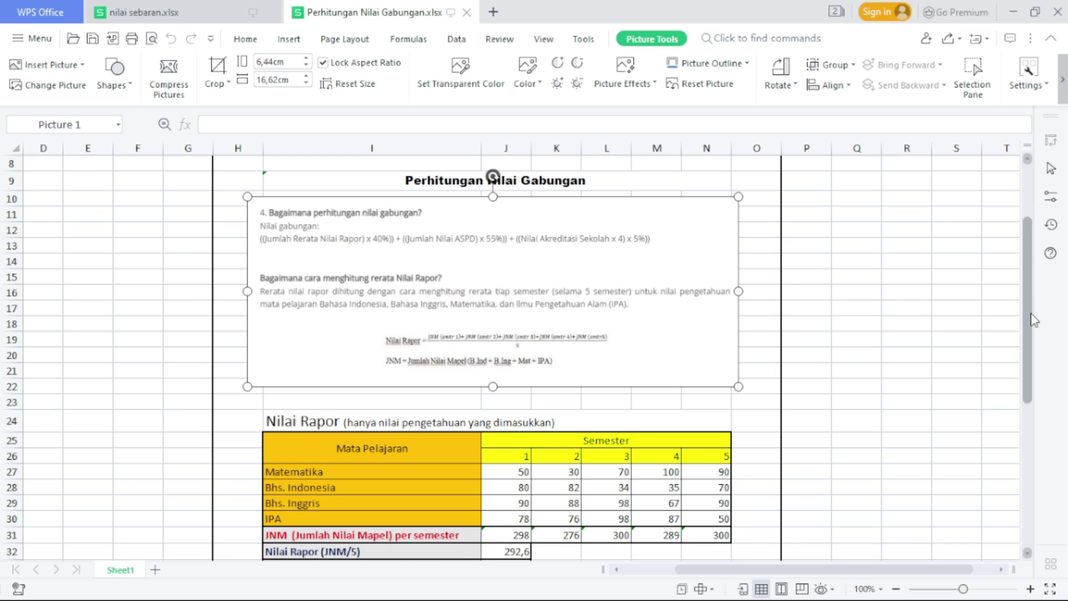
pyautogui.click(972, 589)
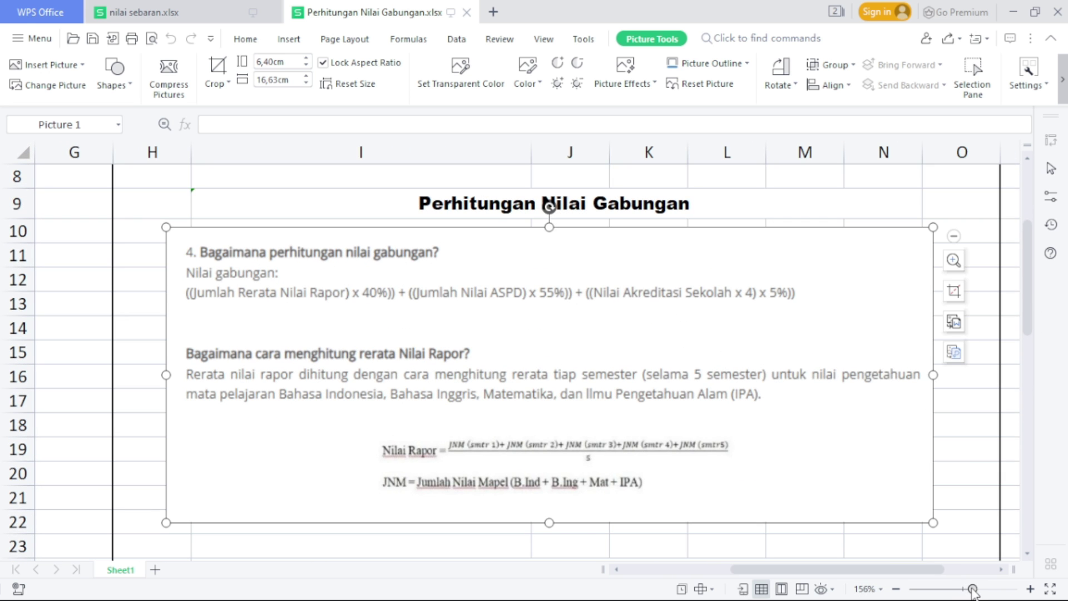
pyautogui.moveTo(974, 591); pyautogui.dragTo(970, 589)
pyautogui.moveTo(894, 574); pyautogui.dragTo(902, 576)
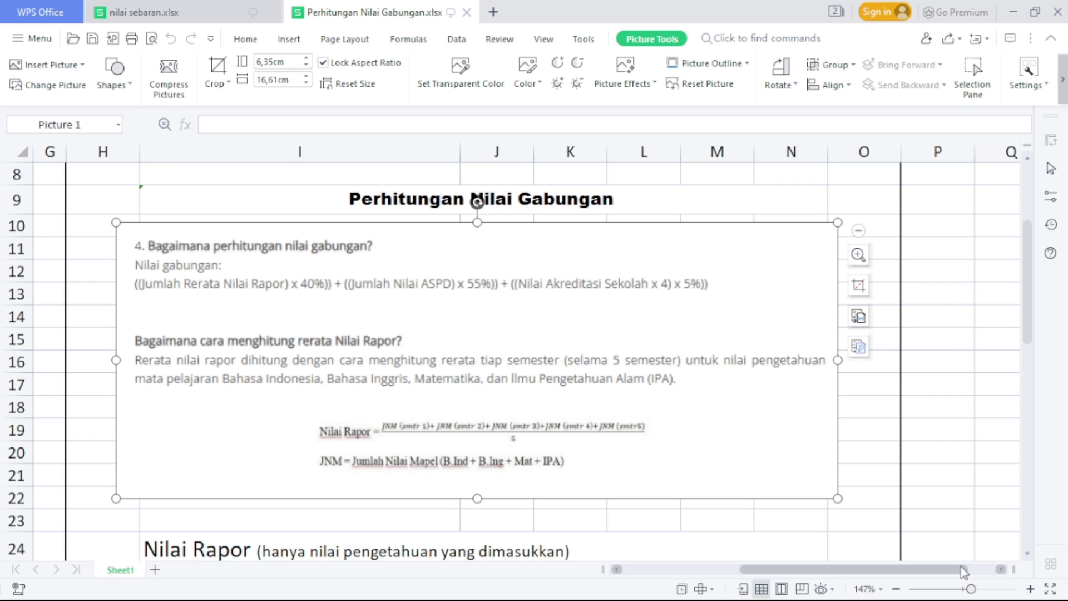
pyautogui.moveTo(970, 589); pyautogui.dragTo(963, 589)
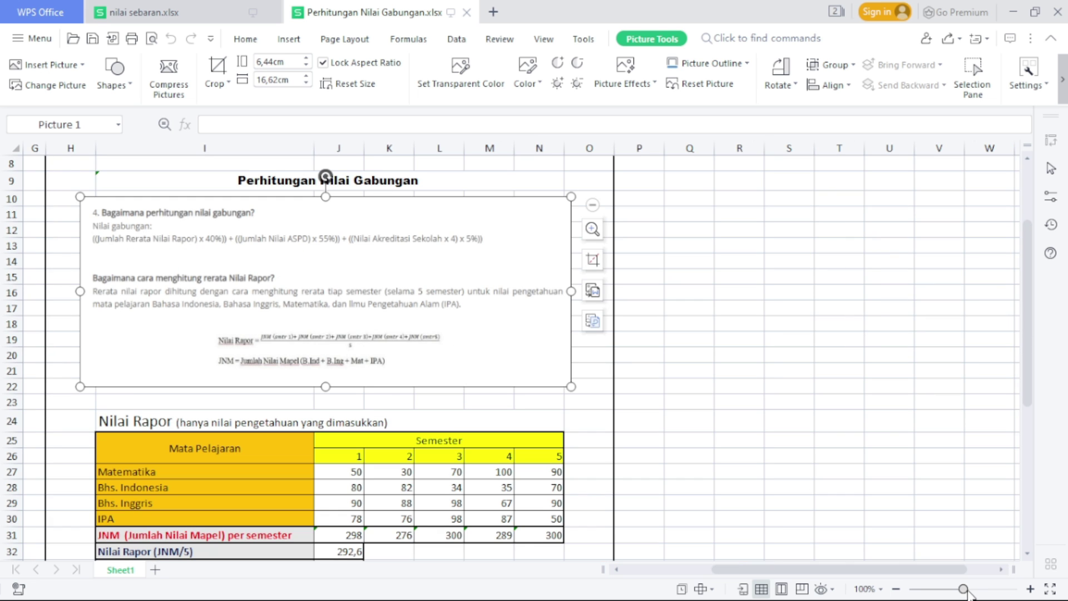
# Set the semester 1 scores for Matematika, Bhs. Indonesia, Bhs. Inggris and IPA in the Nilai Rapor table to 100
pyautogui.moveTo(659, 590)
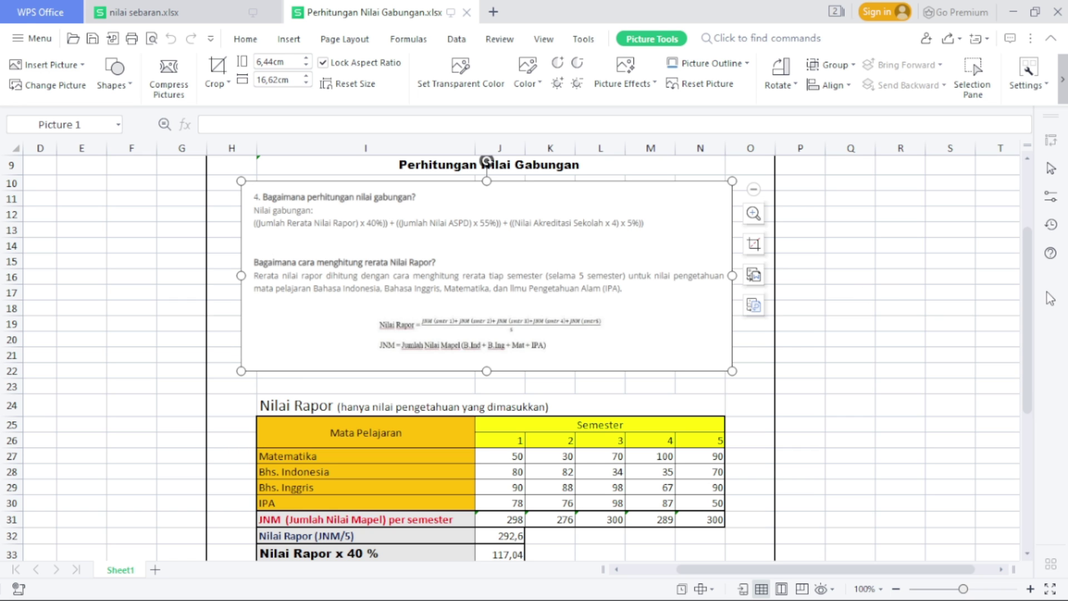
pyautogui.scroll(-1, 1035, 311)
pyautogui.scroll(-5, 1034, 312)
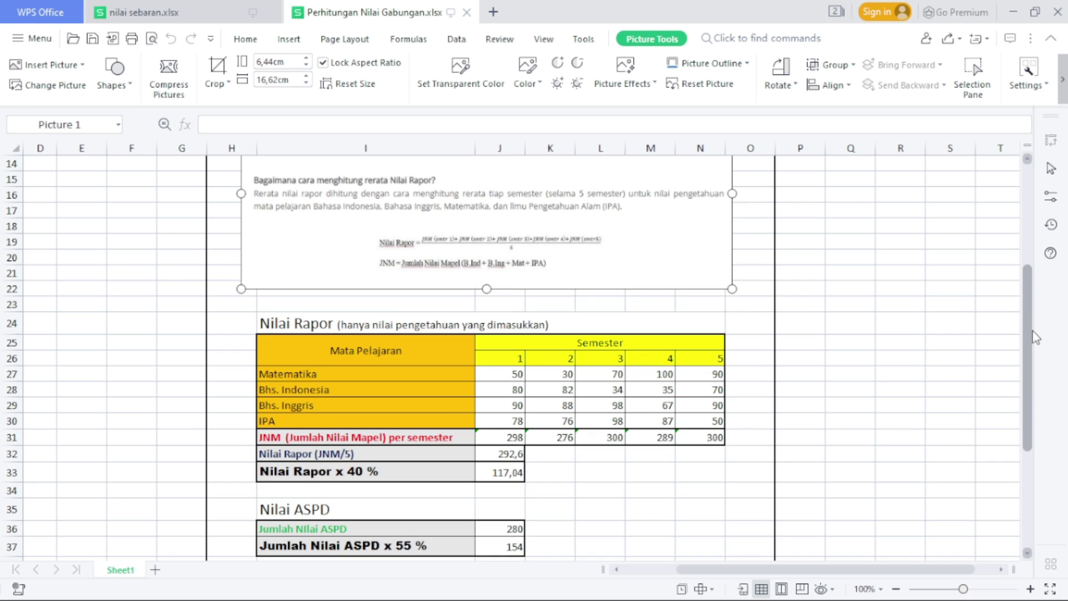
pyautogui.scroll(-3, 1035, 345)
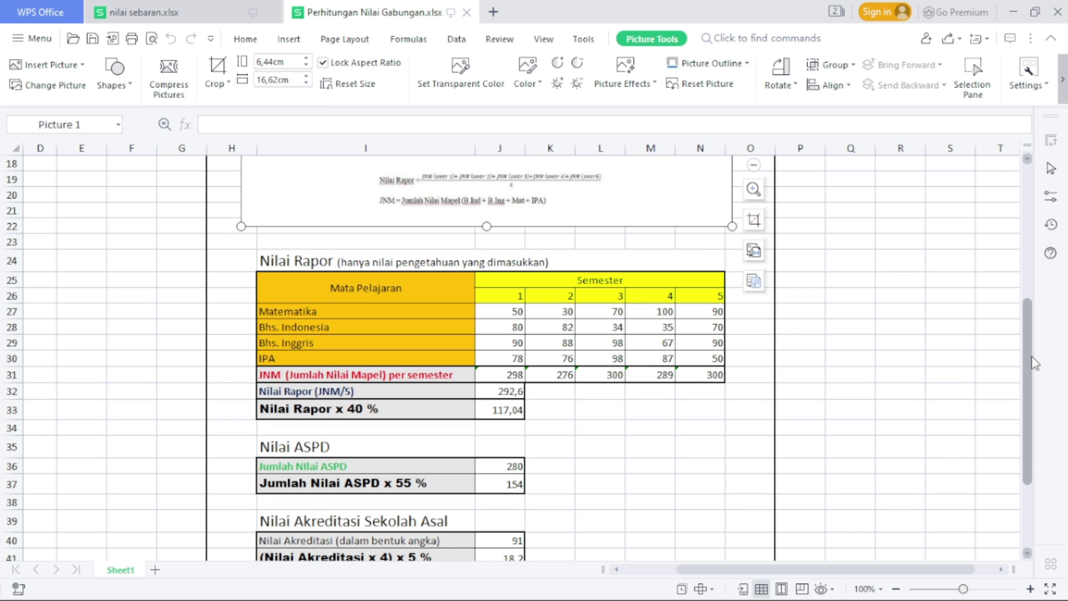
pyautogui.scroll(-1, 1034, 363)
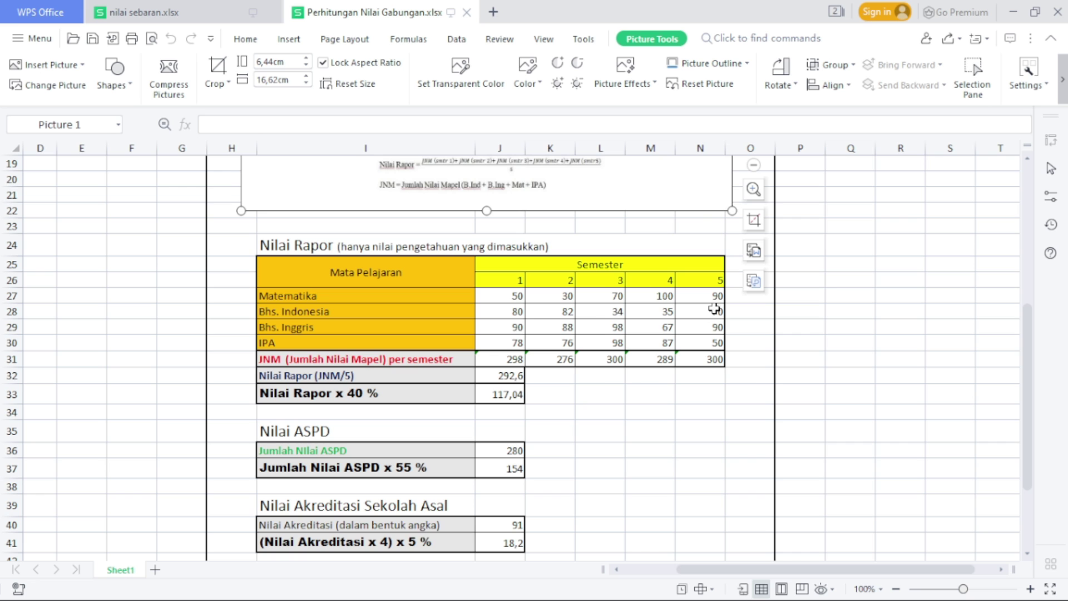
pyautogui.click(515, 298)
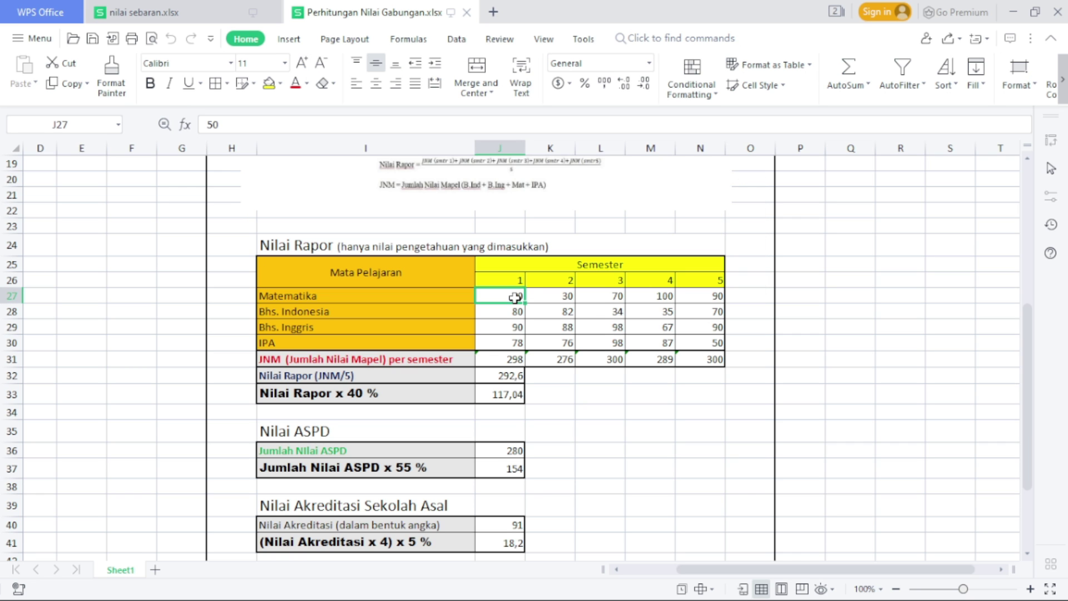
pyautogui.write('100')
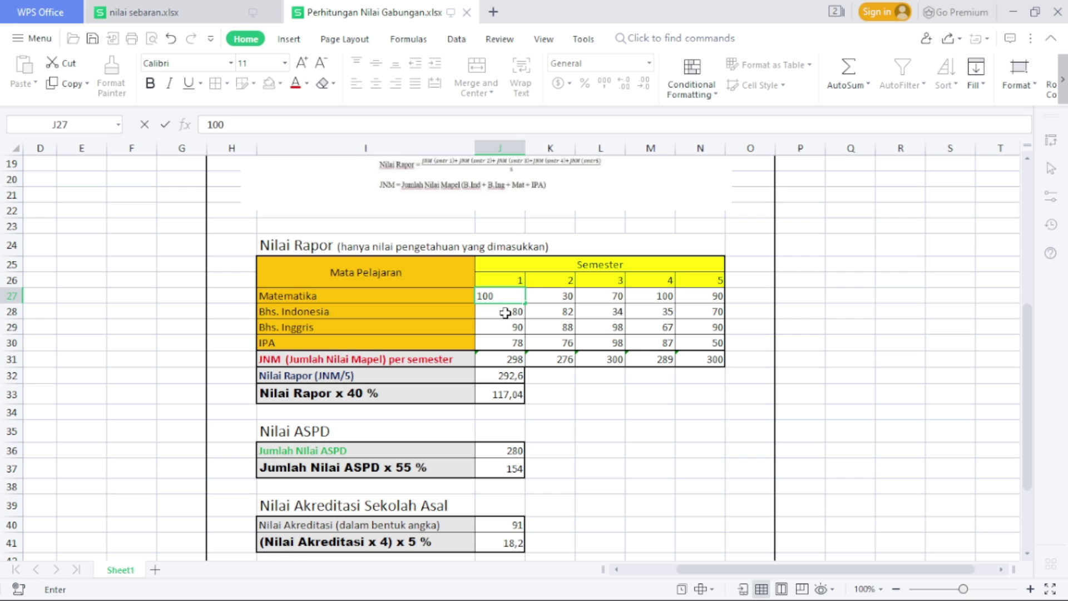
pyautogui.click(505, 312)
pyautogui.write('100')
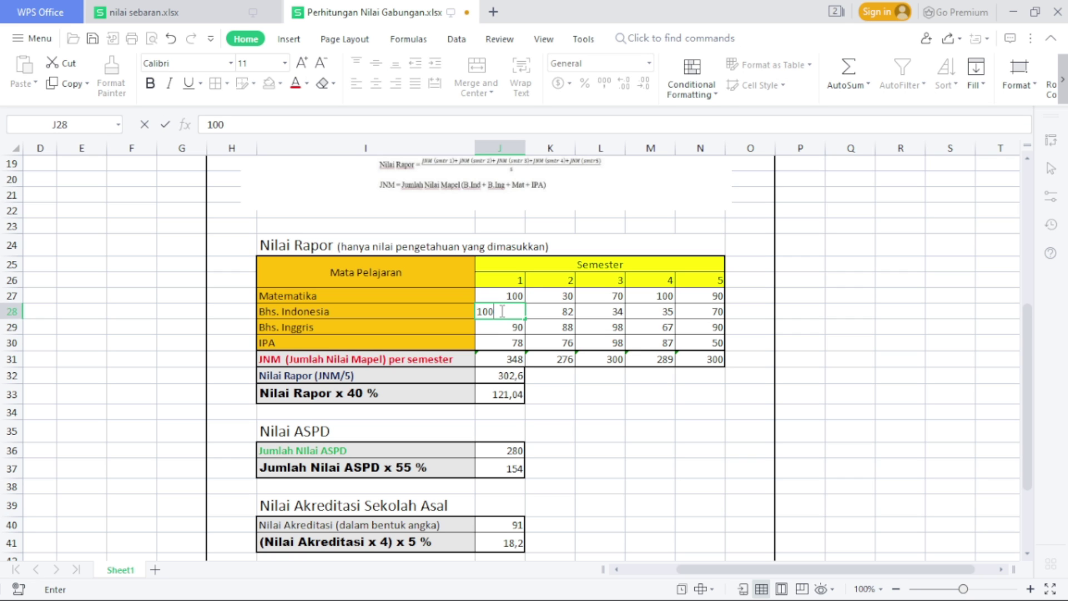
pyautogui.click(504, 331)
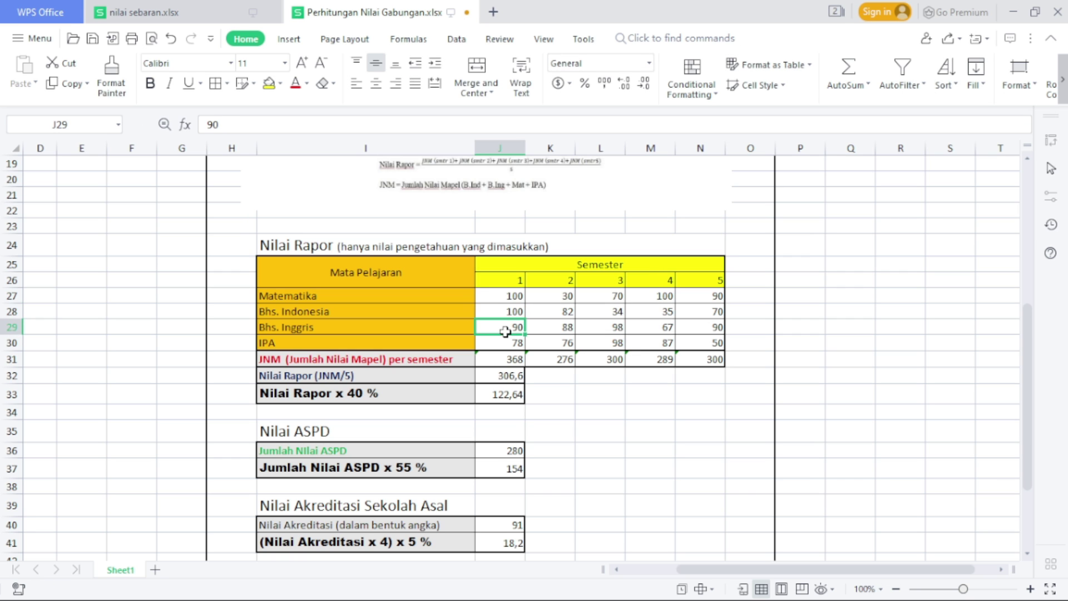
pyautogui.write('100')
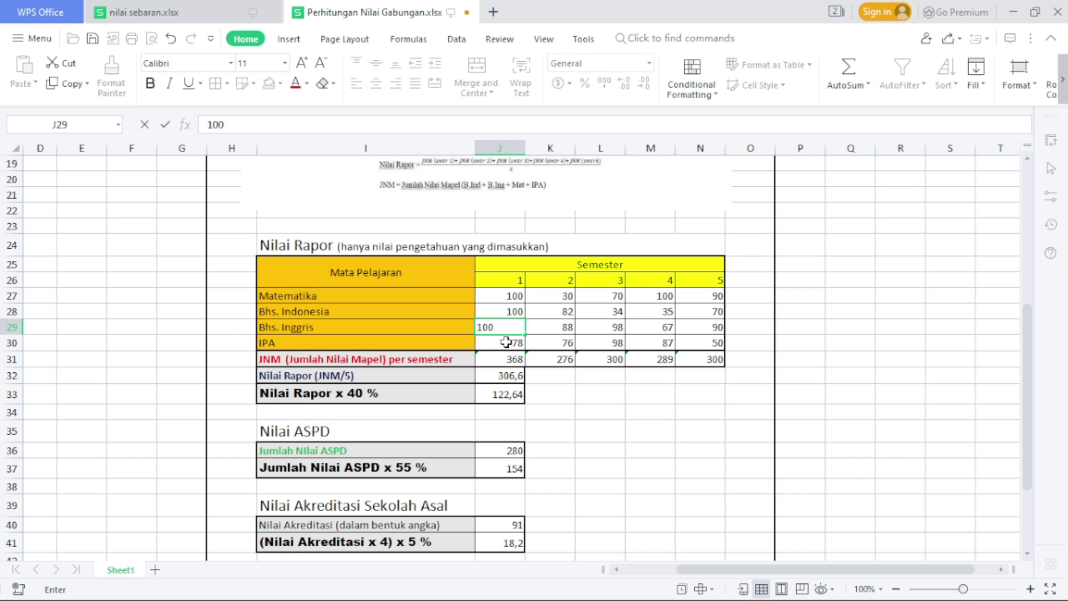
pyautogui.click(508, 344)
pyautogui.write('100')
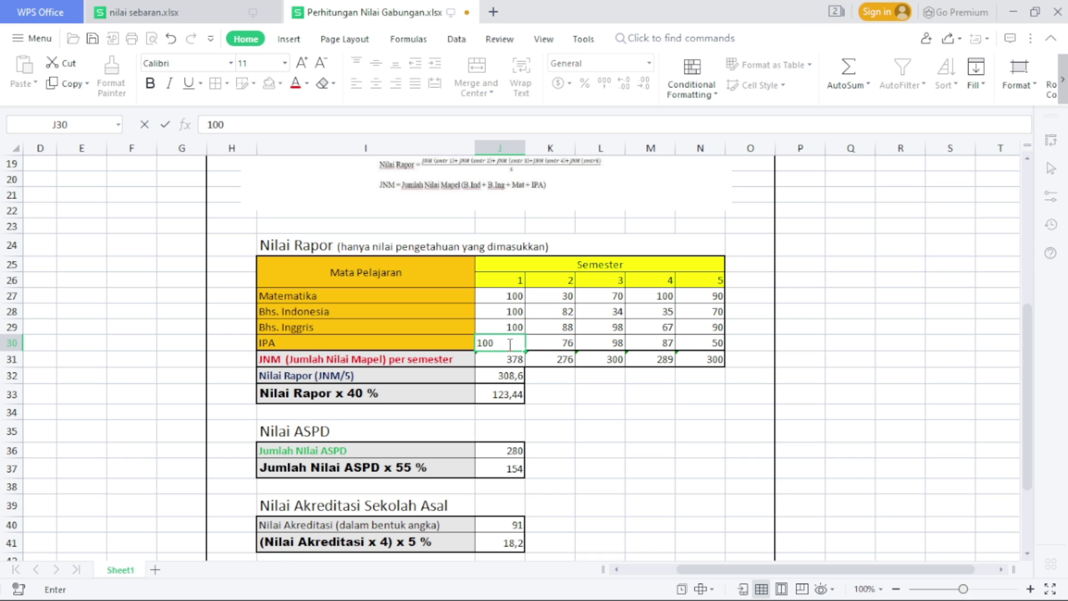
# Set the semester 2 scores to 100 for Matematika, Bhs. Indonesia and Bhs. Inggris, and to 0 for IPA
pyautogui.click(557, 294)
pyautogui.write('100')
pyautogui.click(557, 310)
pyautogui.write('100')
pyautogui.click(559, 327)
pyautogui.write('100')
pyautogui.click(560, 342)
pyautogui.write('00')
# Set the semester 3 scores for Matematika, Bhs. Indonesia, Bhs. Inggris and IPA to 100
pyautogui.click(611, 295)
pyautogui.write('100')
pyautogui.click(610, 309)
pyautogui.write('100')
pyautogui.click(606, 327)
pyautogui.write('00')
pyautogui.press('BackSpace')
pyautogui.press('BackSpace')
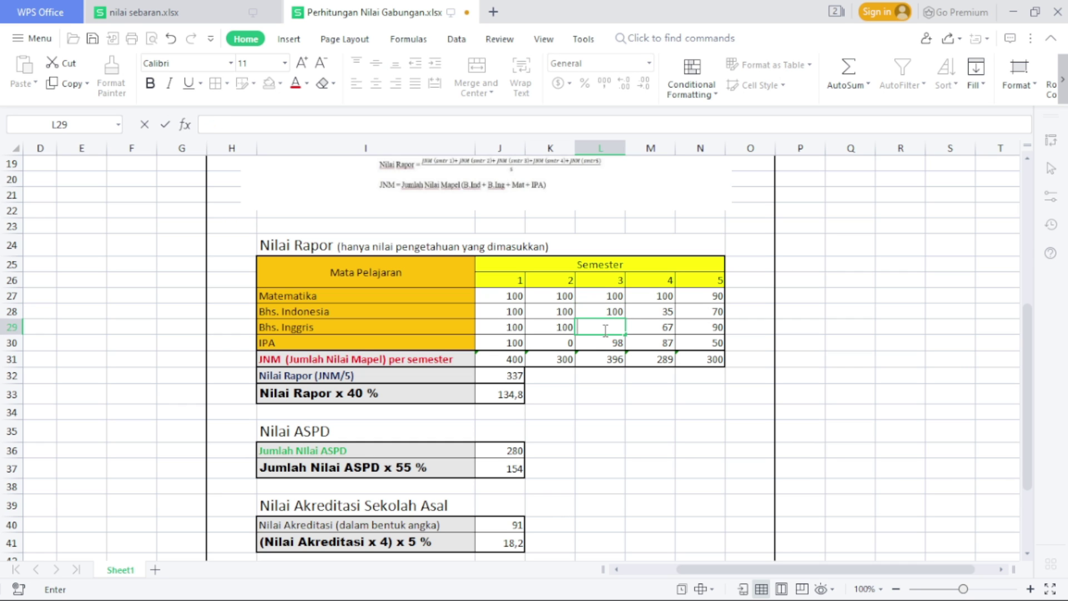
pyautogui.write('100')
pyautogui.click(605, 343)
pyautogui.write('100')
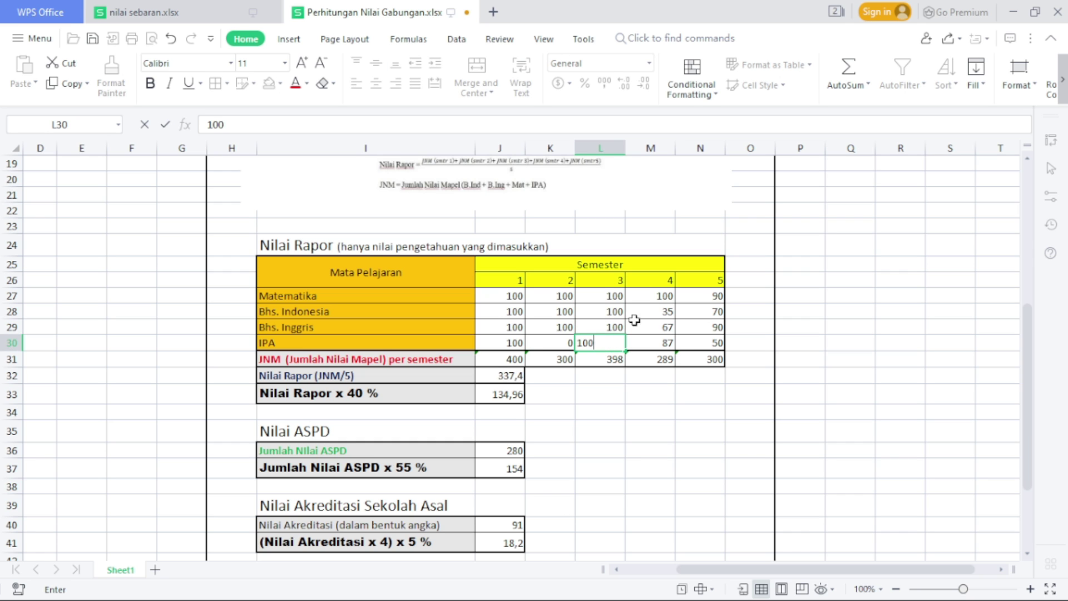
# Set the semester 4 scores for Bhs. Indonesia, Bhs. Inggris and IPA to 100
pyautogui.click(651, 309)
pyautogui.write('100')
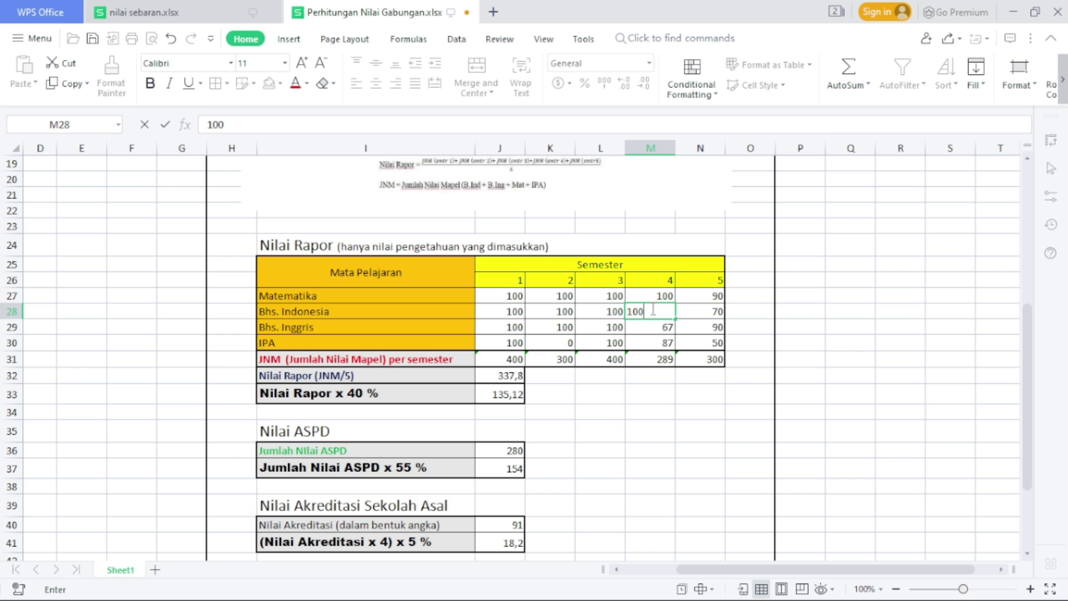
pyautogui.click(655, 325)
pyautogui.write('100')
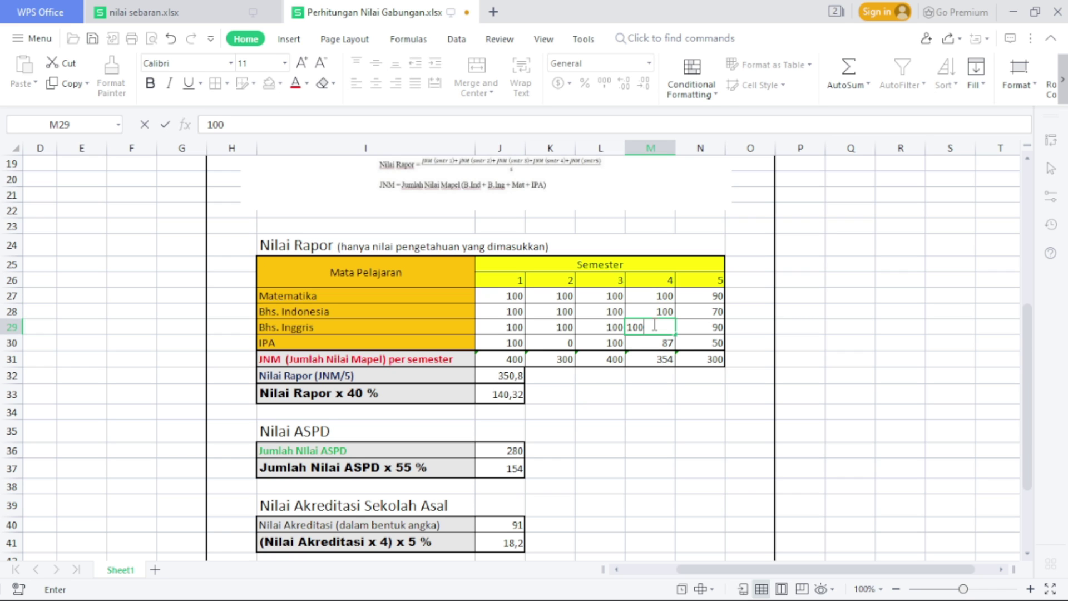
pyautogui.click(664, 340)
pyautogui.write('100')
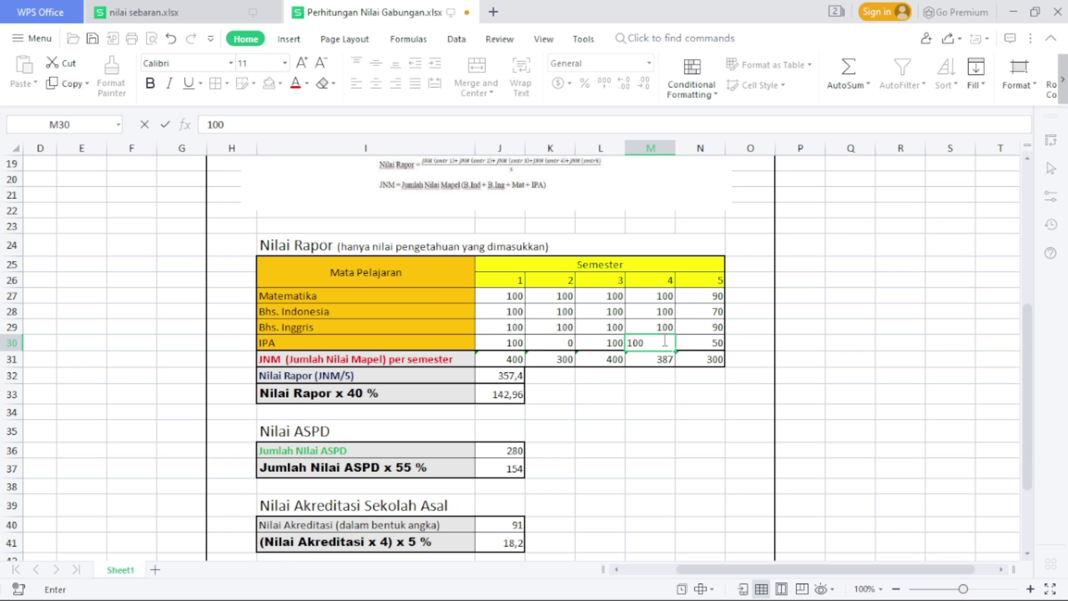
# Set the semester 5 scores for Matematika, Bhs. Indonesia, Bhs. Inggris and IPA in the Nilai Rapor table to 100
pyautogui.click(702, 296)
pyautogui.write('100')
pyautogui.click(700, 310)
pyautogui.write('100')
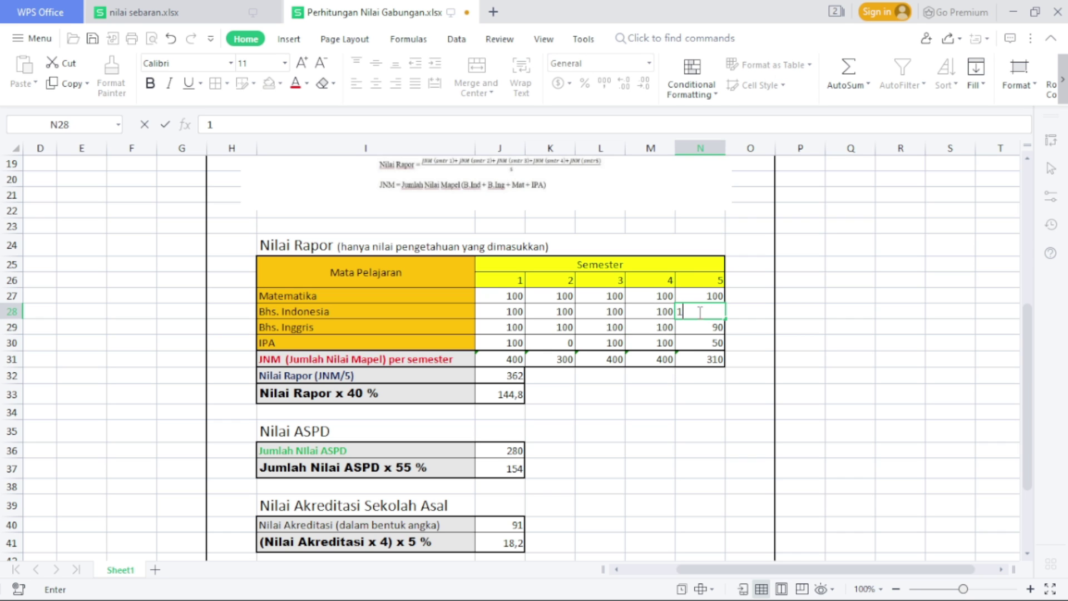
pyautogui.click(696, 327)
pyautogui.write('100')
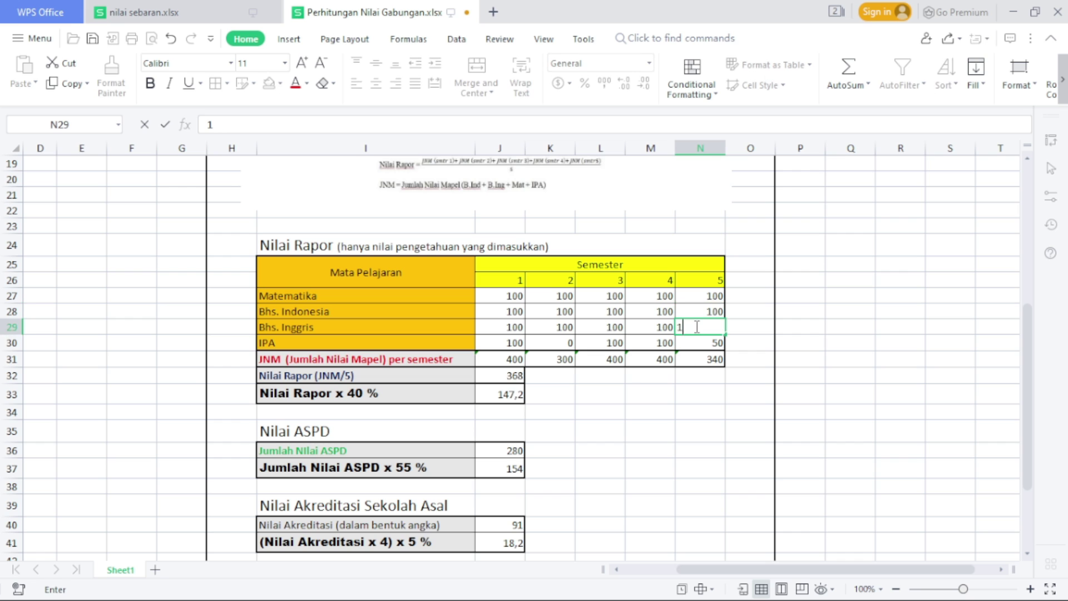
pyautogui.click(696, 342)
pyautogui.write('100')
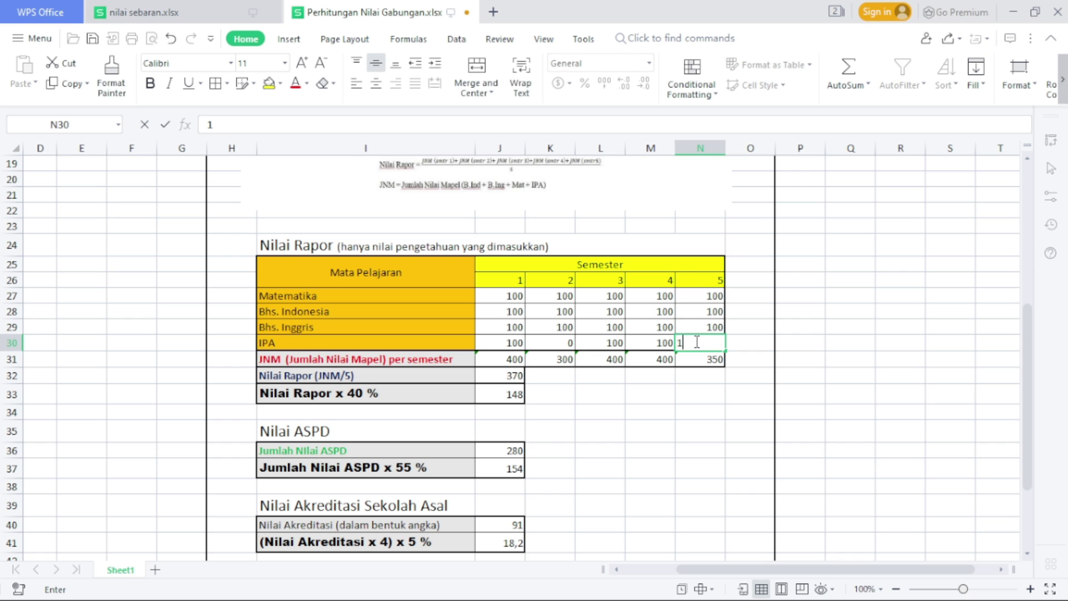
pyautogui.click(695, 412)
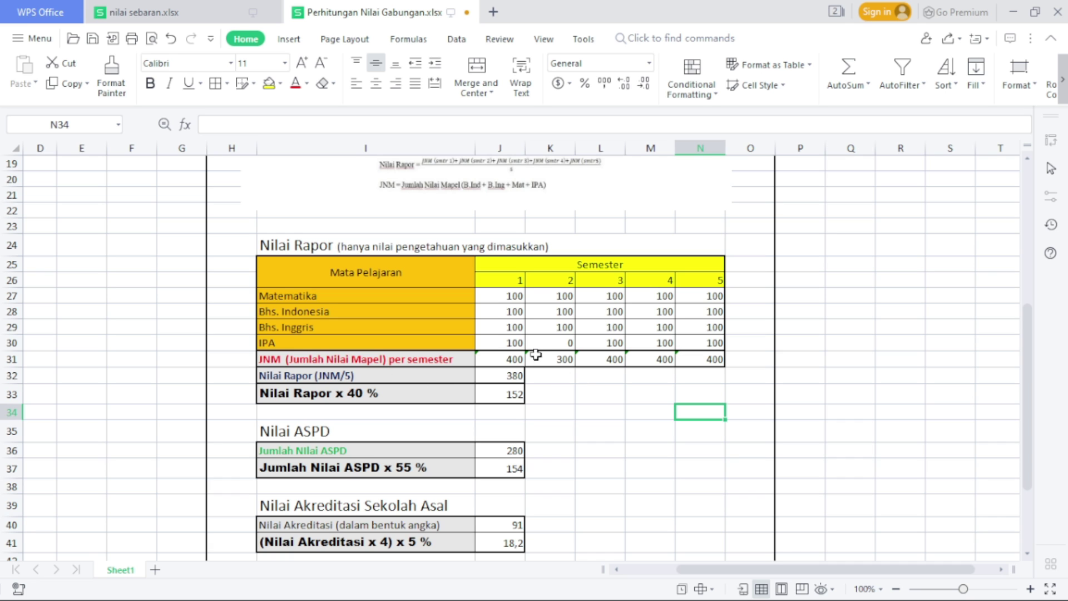
# Set the semester 2 score for IPA to 100
pyautogui.click(562, 343)
pyautogui.write('100')
pyautogui.click(619, 390)
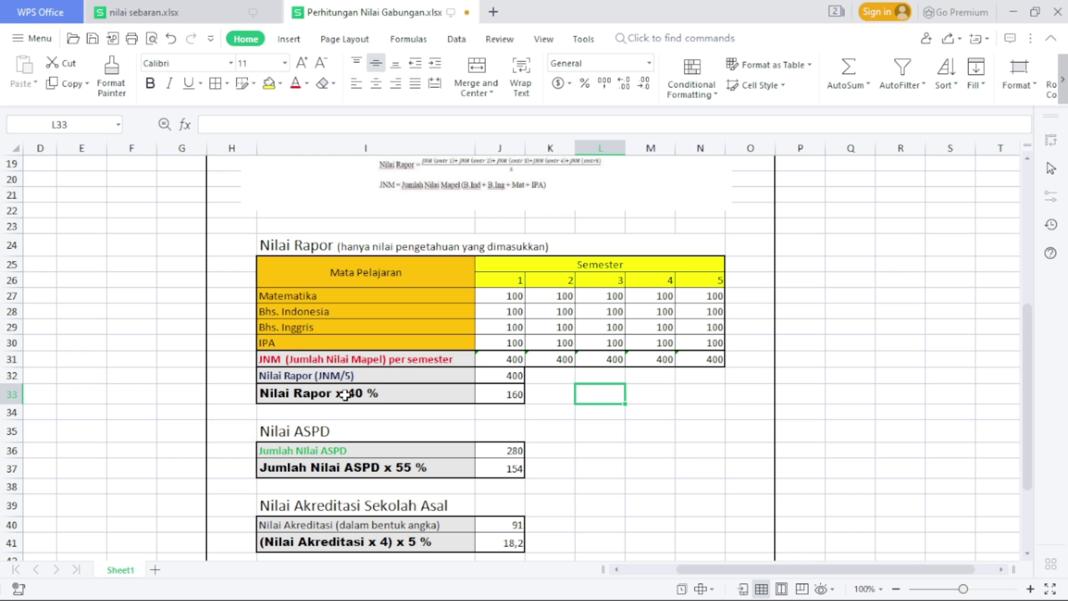
# Examine the formulas that sum the four subject scores in the JNM row for semesters 1 to 4
pyautogui.click(506, 396)
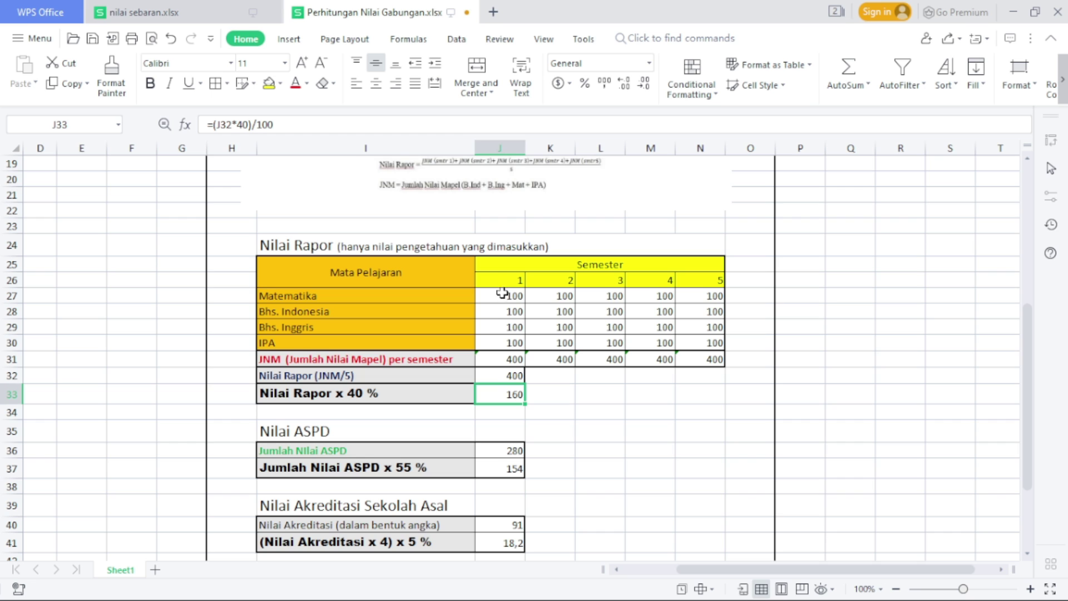
pyautogui.click(512, 360)
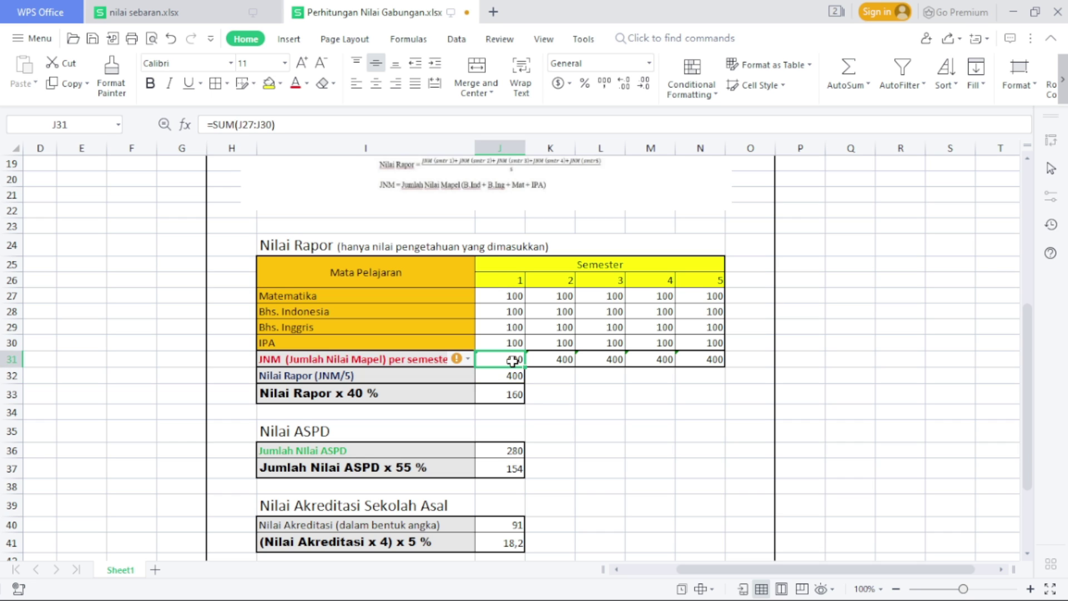
pyautogui.doubleClick(511, 360)
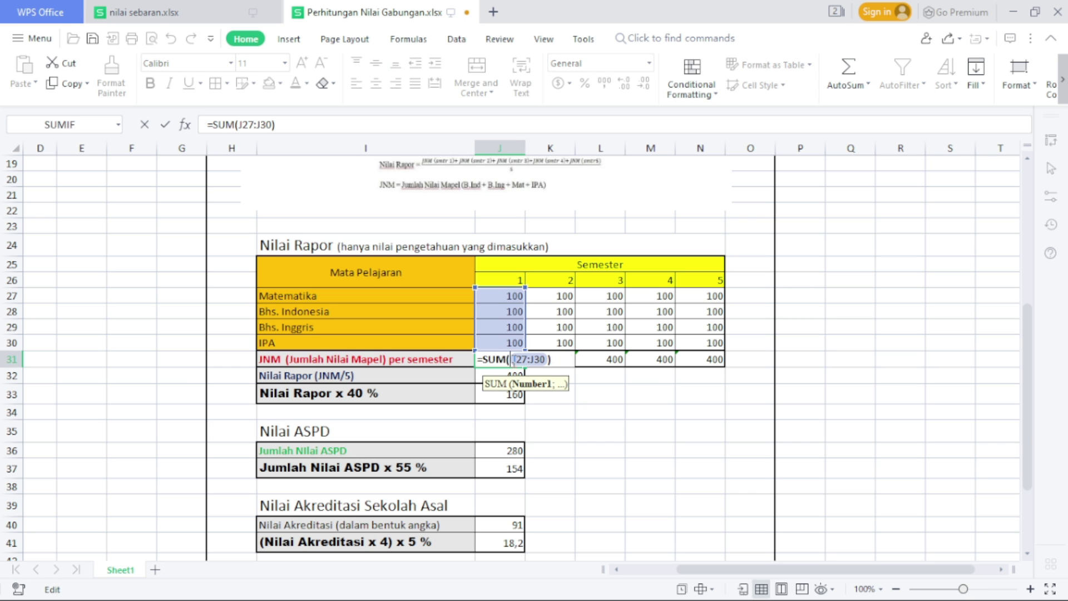
pyautogui.press('Return')
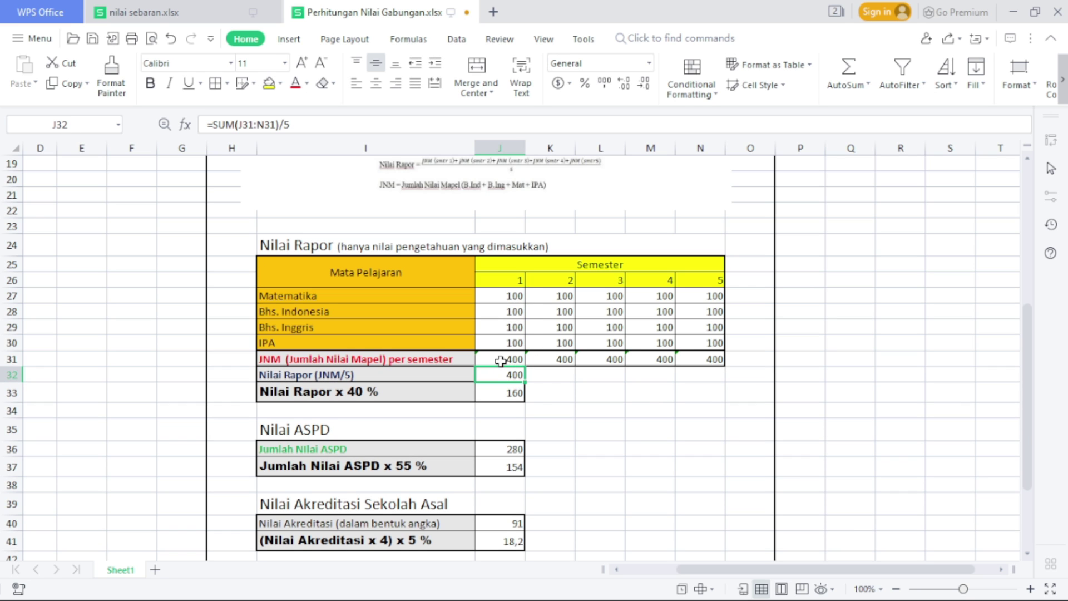
pyautogui.click(551, 360)
pyautogui.doubleClick(552, 360)
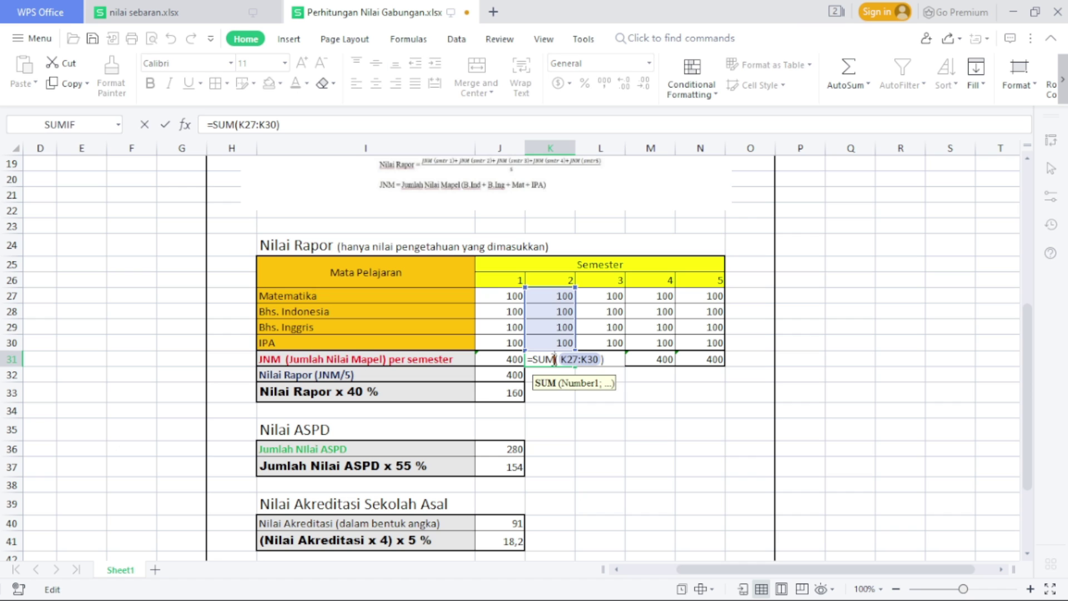
pyautogui.moveTo(562, 298); pyautogui.dragTo(560, 341)
pyautogui.click(581, 442)
pyautogui.click(612, 357)
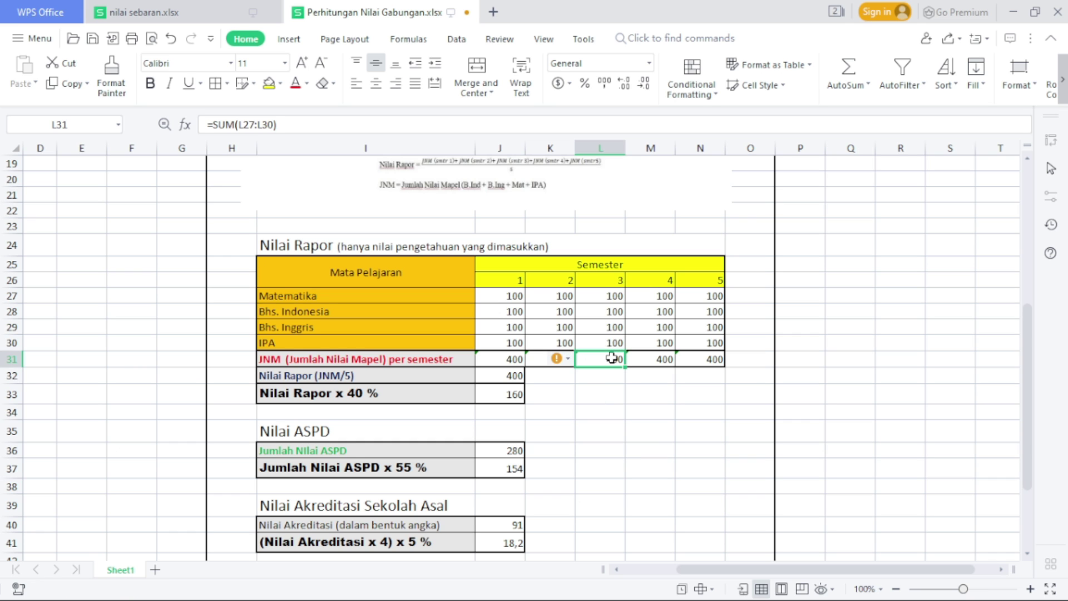
pyautogui.doubleClick(611, 357)
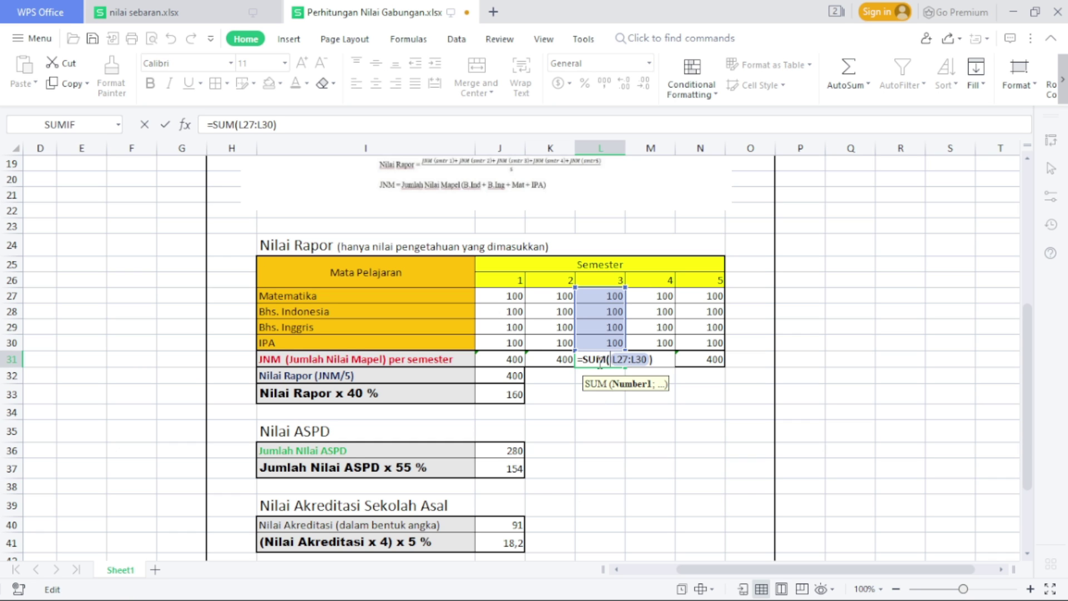
pyautogui.click(610, 396)
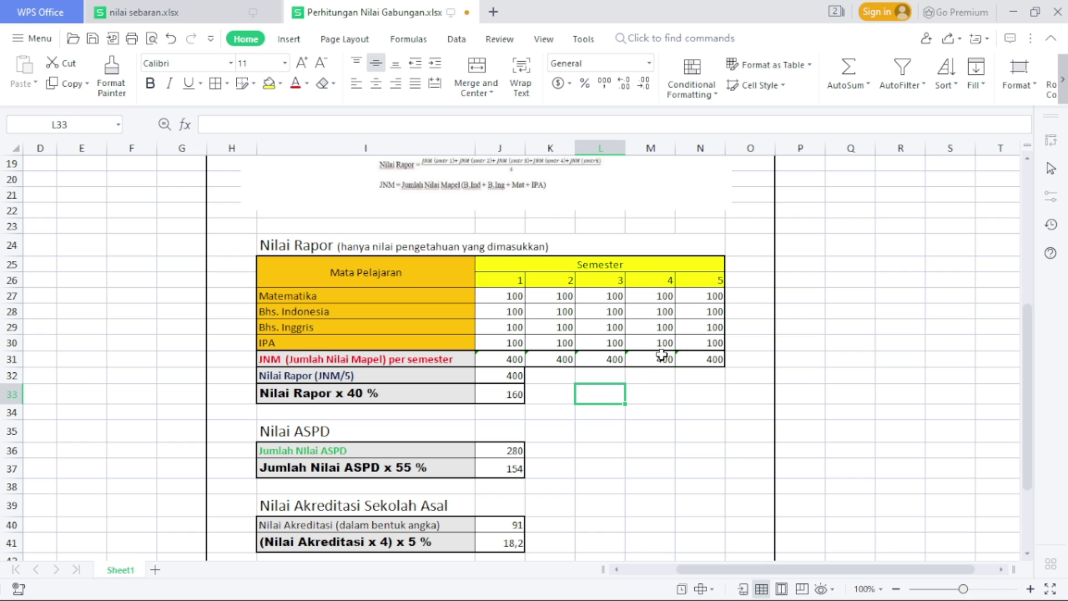
pyautogui.doubleClick(661, 354)
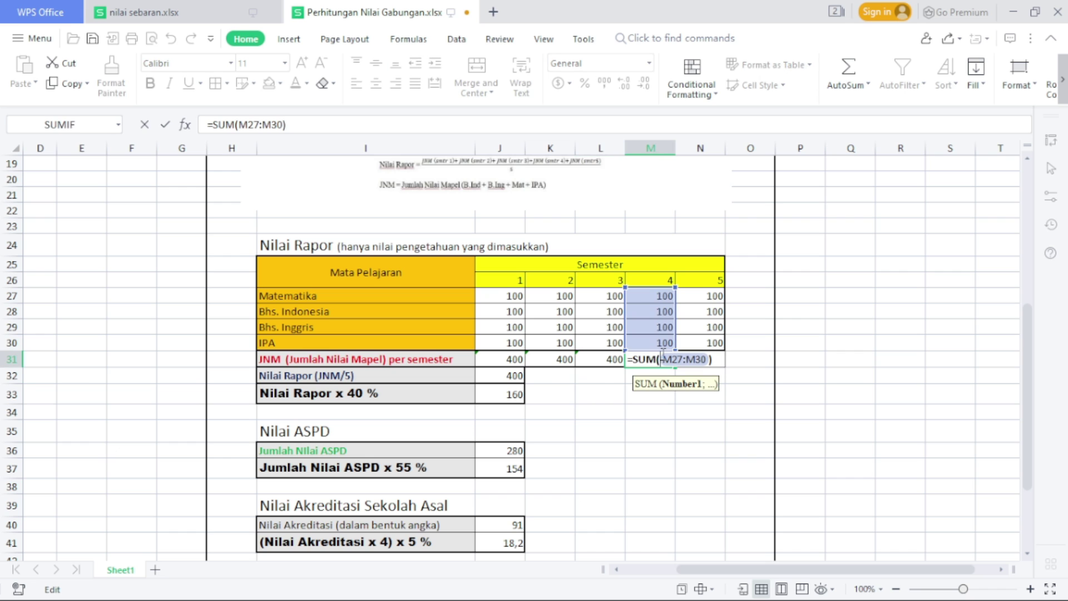
pyautogui.click(633, 422)
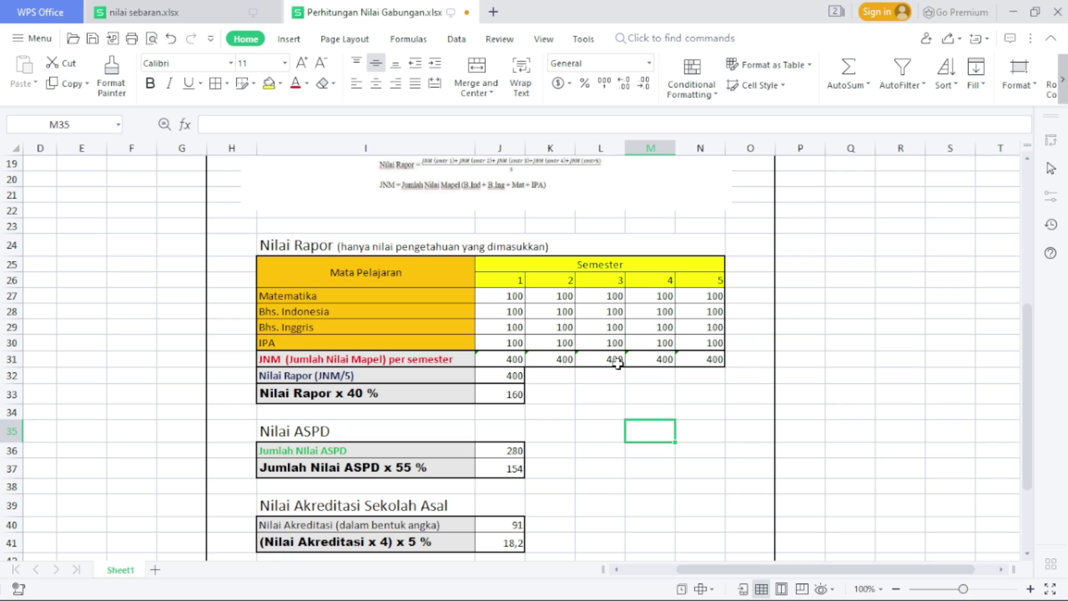
# Examine the formulas behind Nilai Rapor (JNM/5) and Nilai Rapor x 40 %, leaving both unchanged
pyautogui.doubleClick(517, 376)
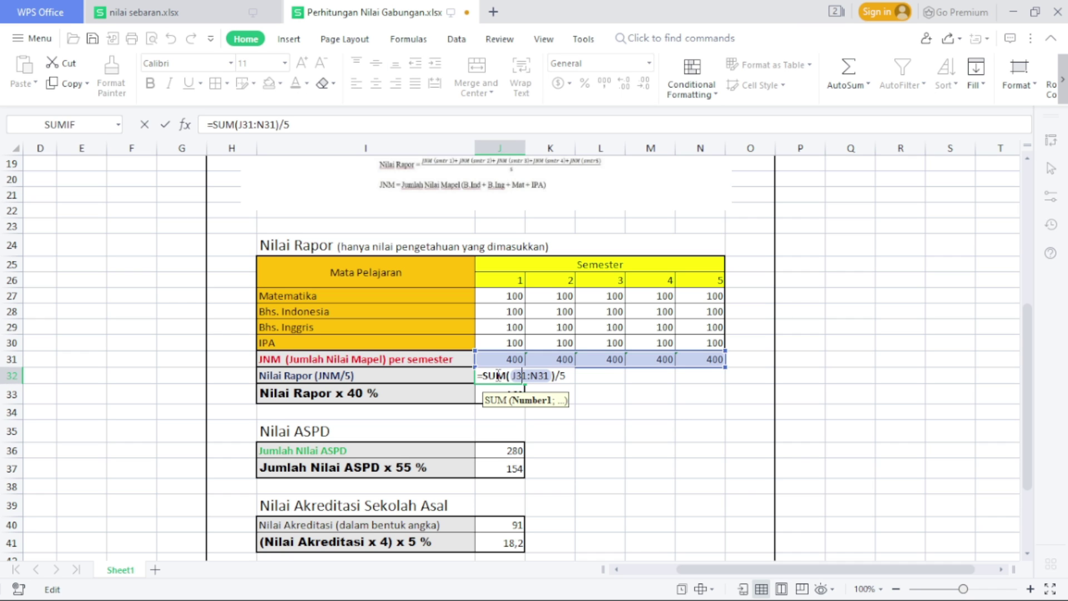
pyautogui.click(496, 375)
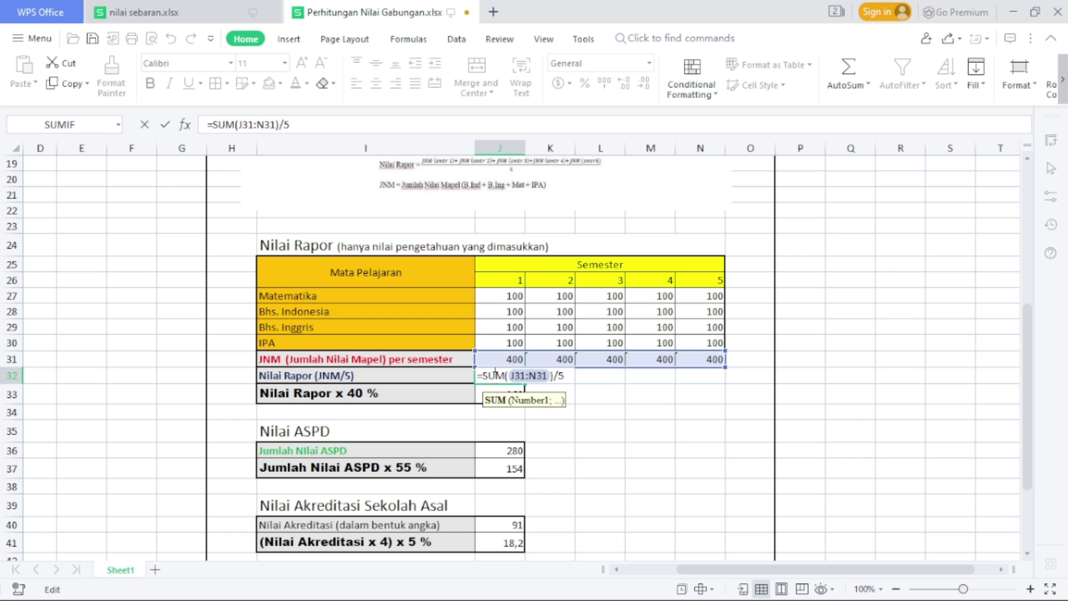
pyautogui.press('Return')
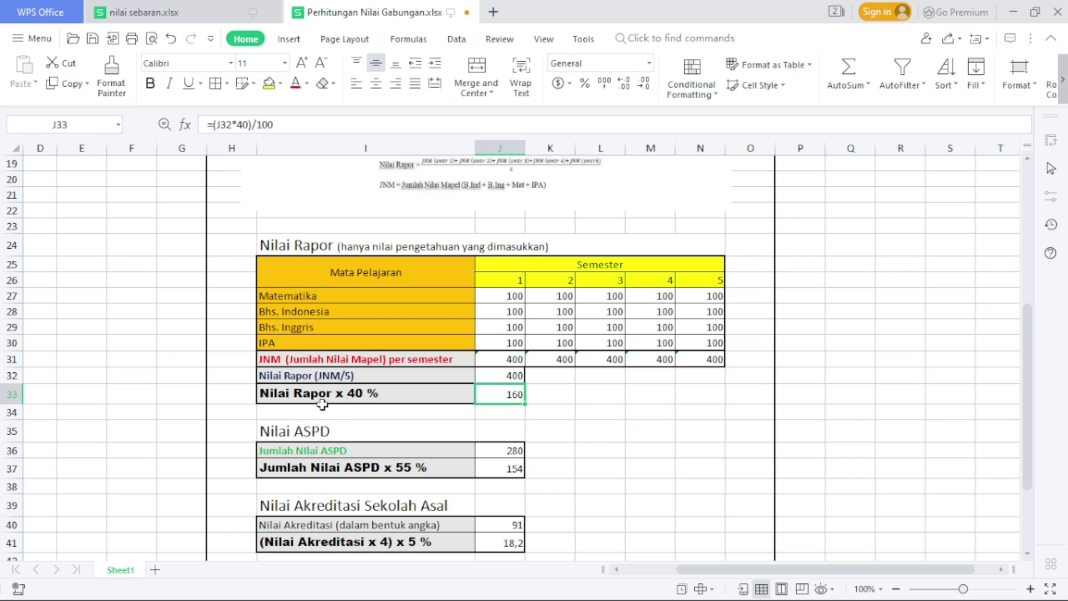
pyautogui.doubleClick(514, 395)
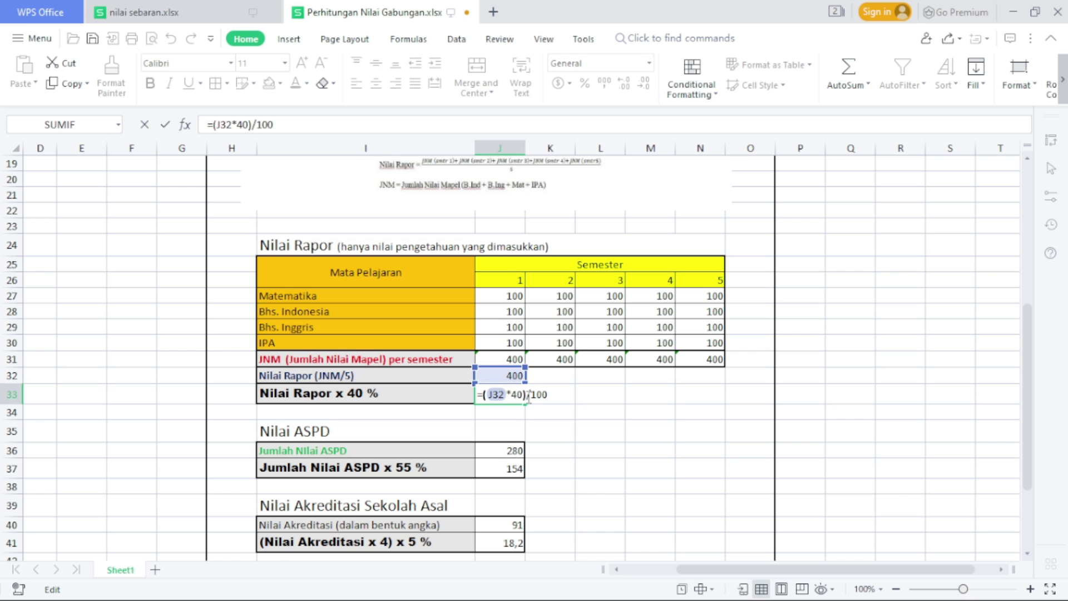
pyautogui.press('Return')
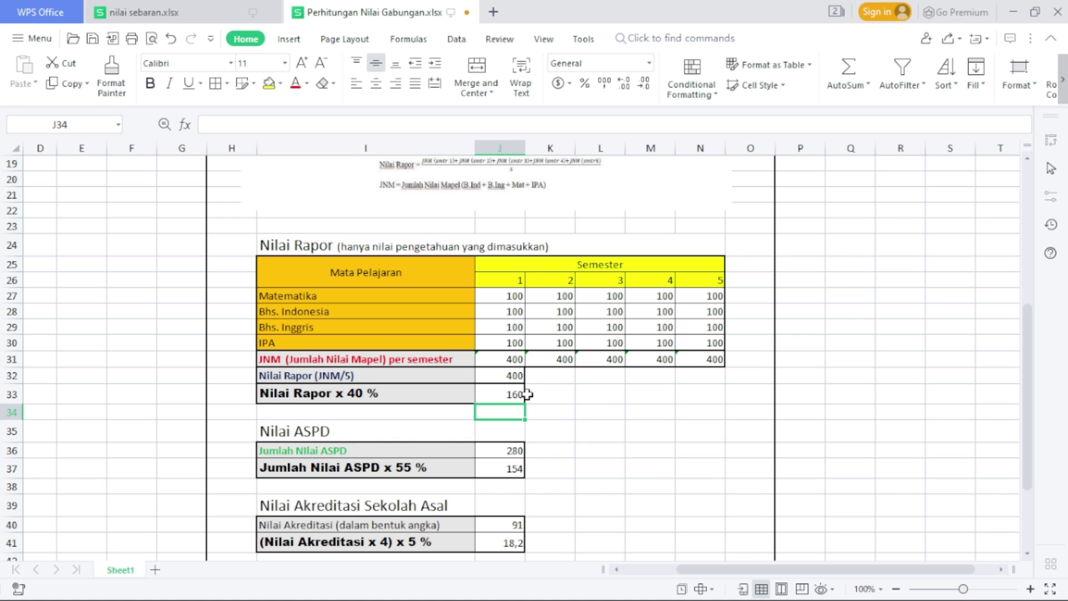
# Set Jumlah Nilai ASPD to 400 and inspect the formula for Jumlah Nilai ASPD x 55 %
pyautogui.moveTo(1028, 336); pyautogui.dragTo(1020, 380)
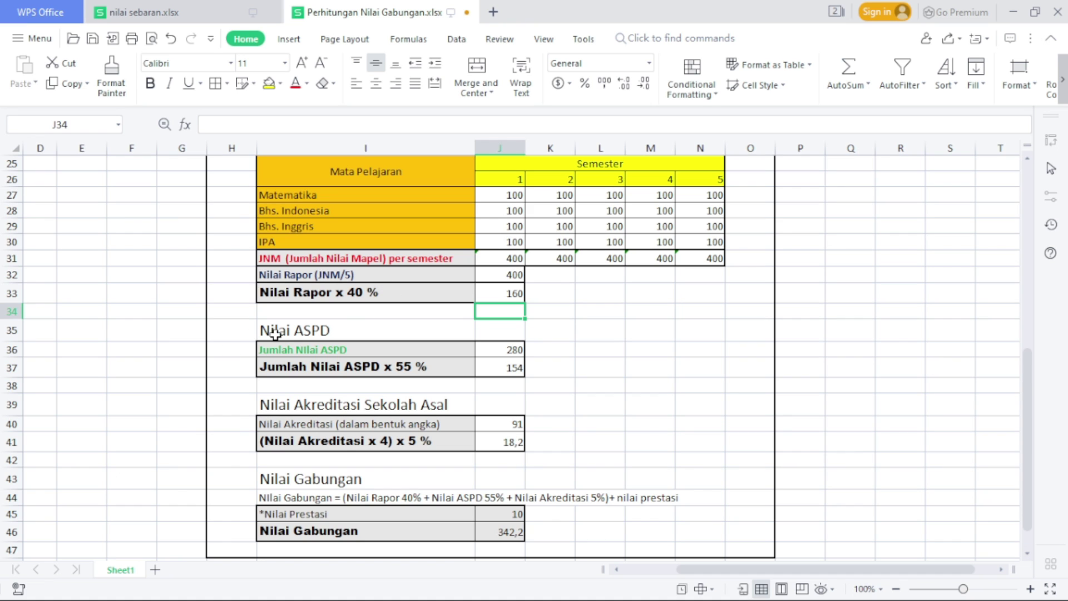
pyautogui.click(505, 350)
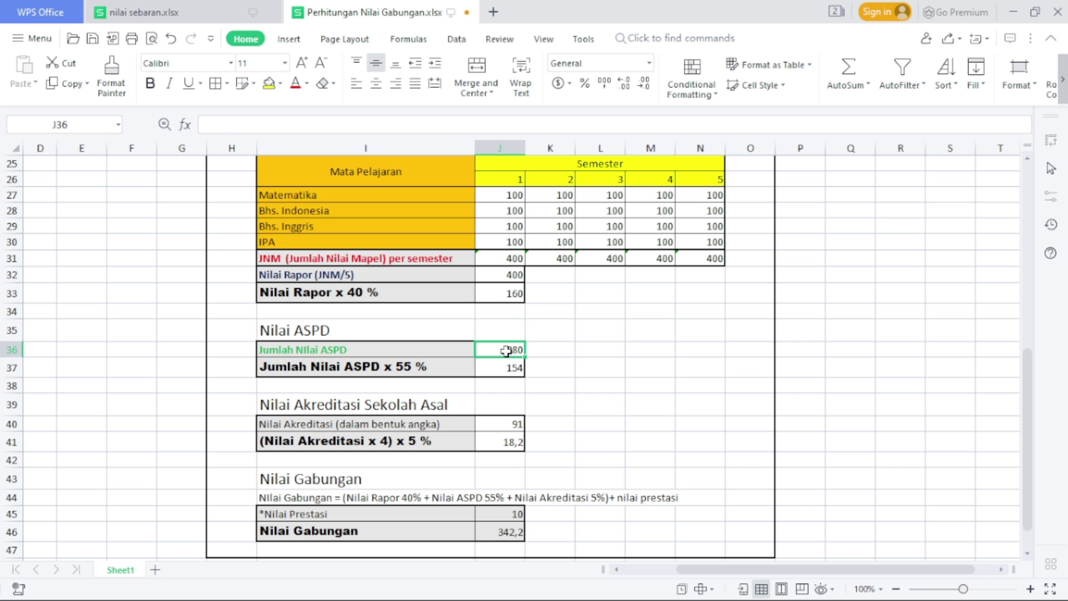
pyautogui.doubleClick(506, 351)
pyautogui.moveTo(504, 351); pyautogui.dragTo(474, 350)
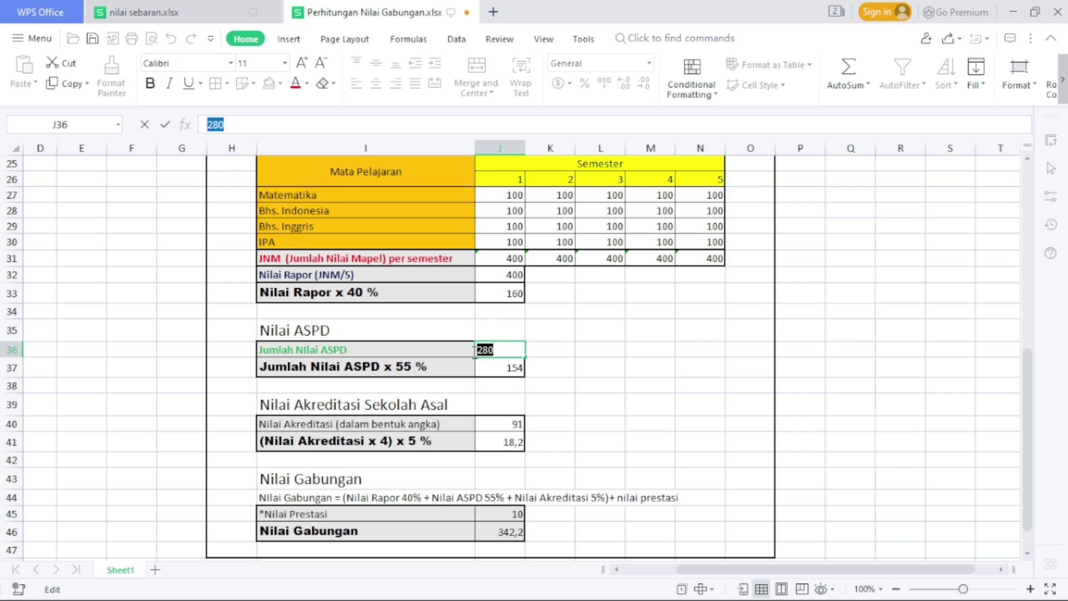
pyautogui.click(478, 352)
pyautogui.moveTo(500, 354); pyautogui.dragTo(480, 357)
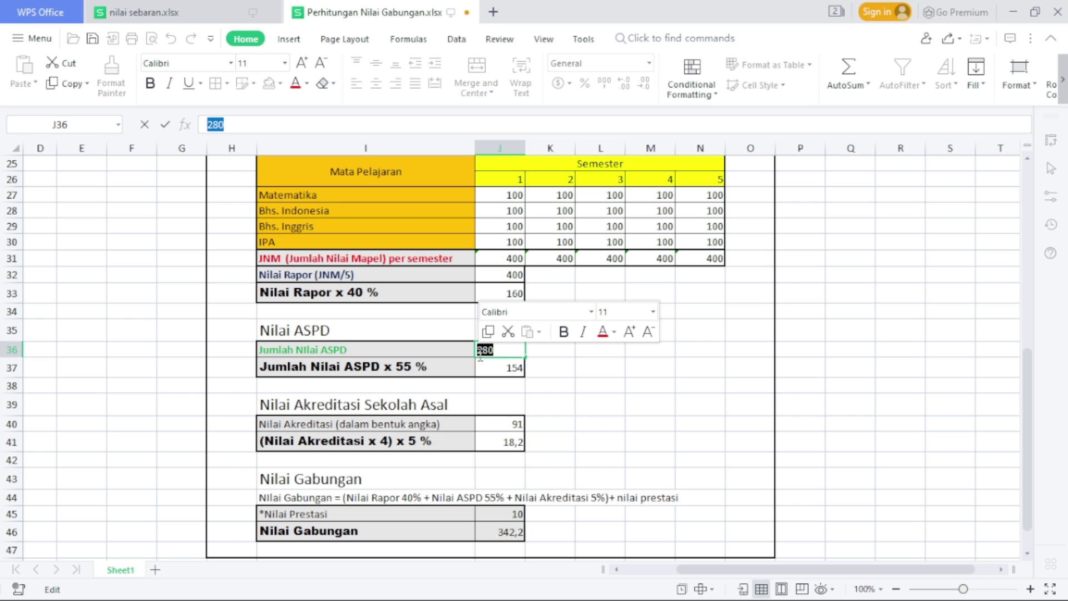
pyautogui.write('400')
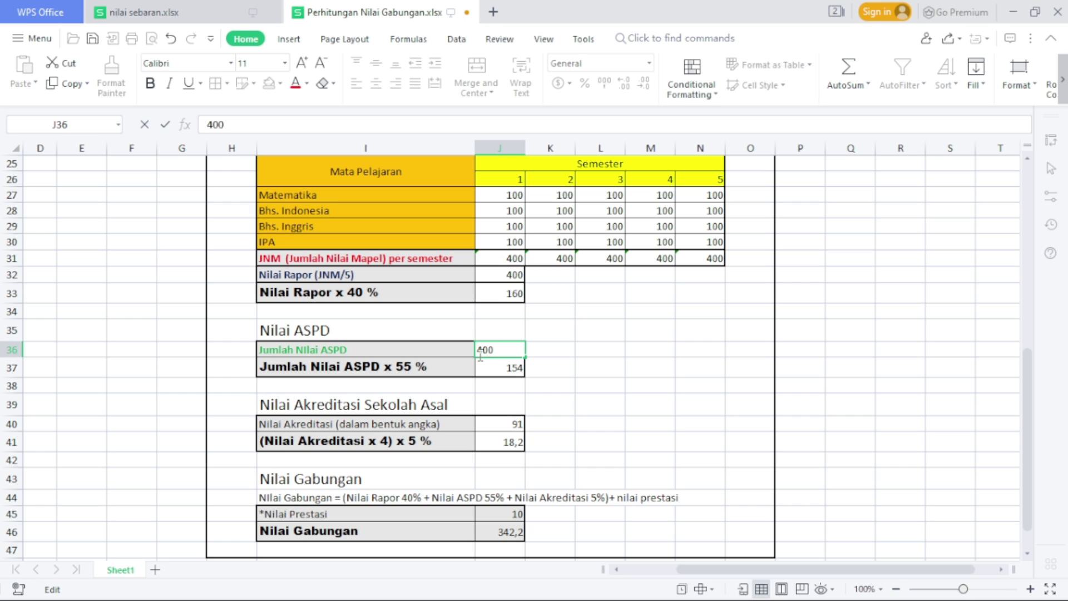
pyautogui.click(577, 357)
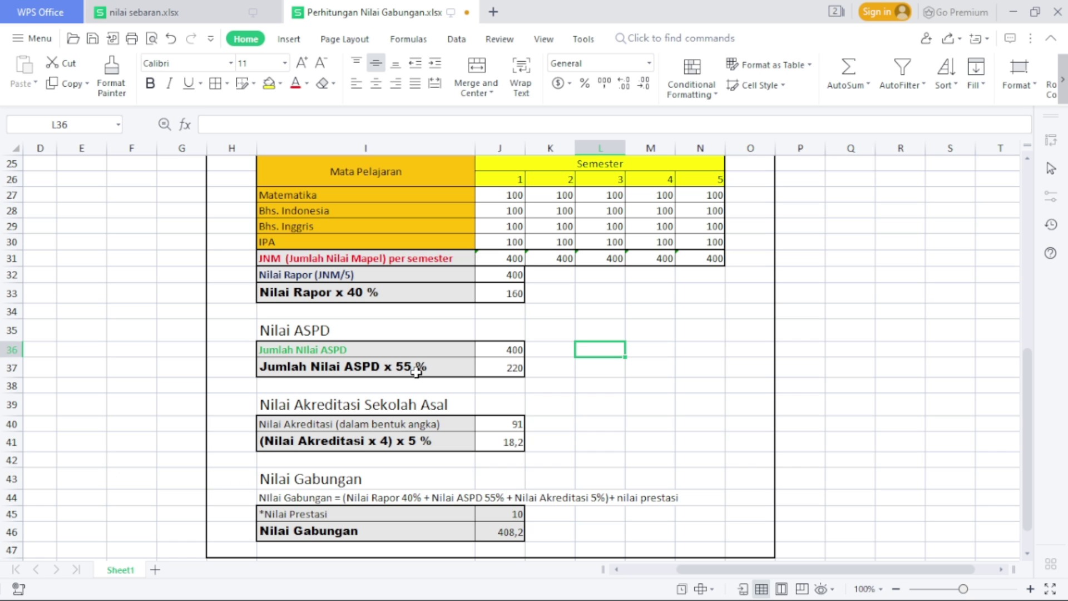
pyautogui.doubleClick(514, 368)
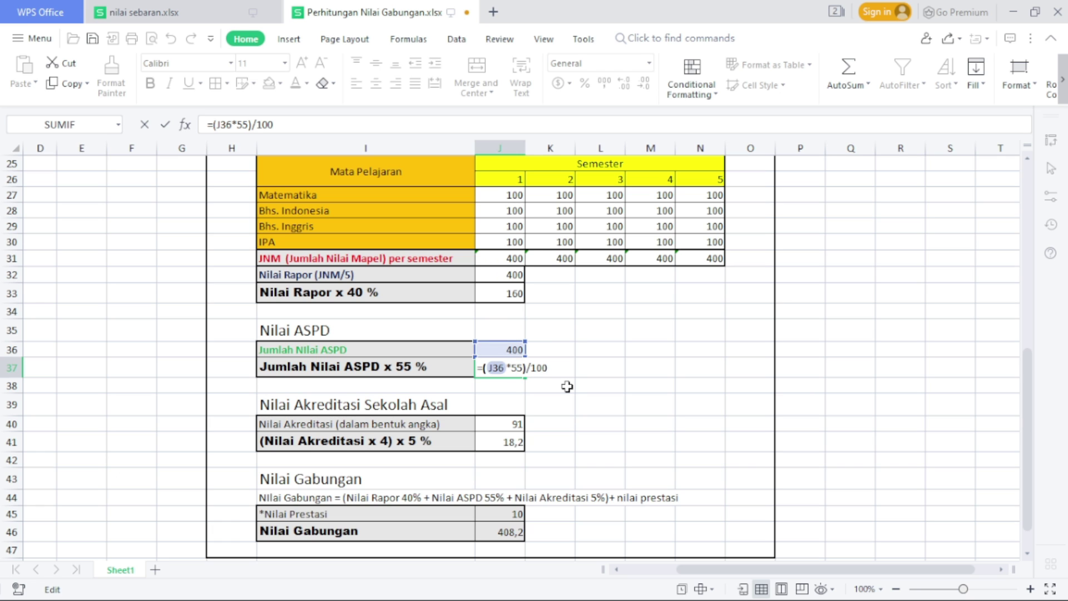
pyautogui.click(566, 386)
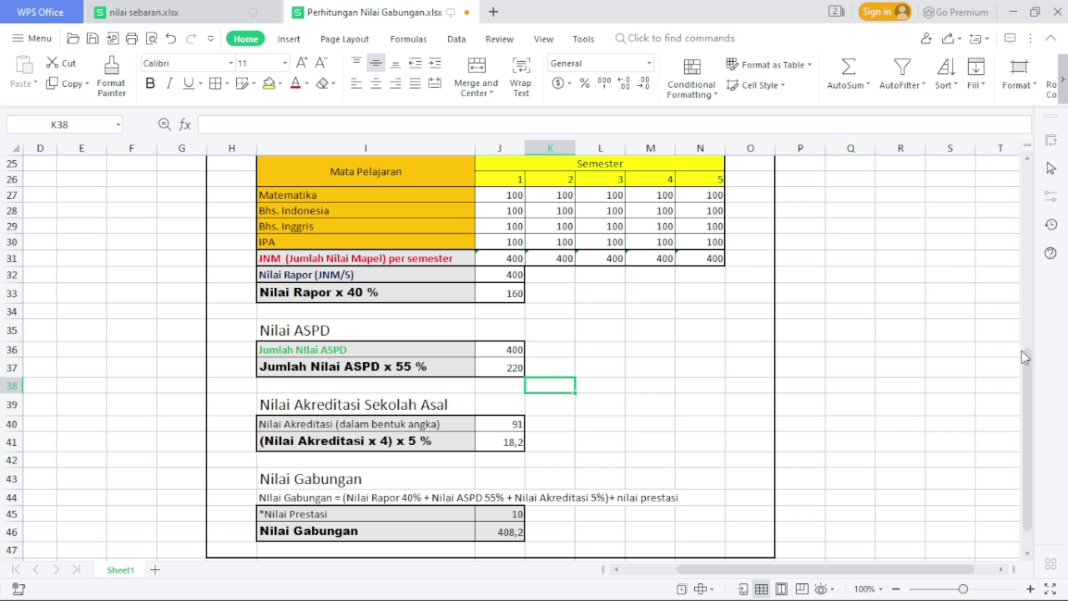
# Set Nilai Akreditasi (dalam bentuk angka) in the Nilai Akreditasi Sekolah Asal section to 100
pyautogui.moveTo(1028, 367); pyautogui.dragTo(1027, 382)
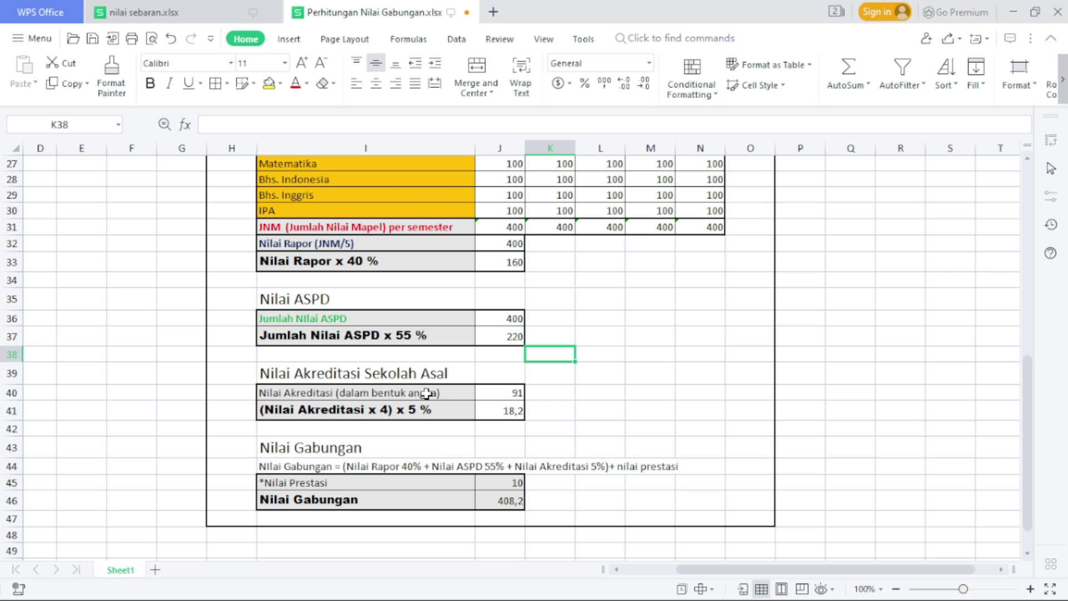
pyautogui.doubleClick(519, 393)
pyautogui.moveTo(488, 392); pyautogui.dragTo(471, 392)
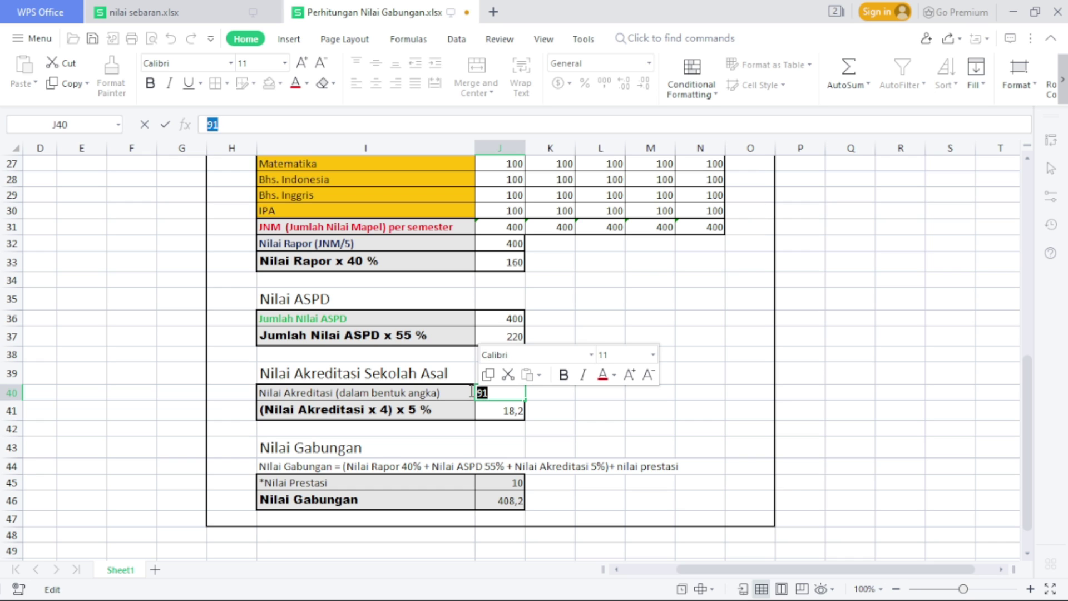
pyautogui.write('1000')
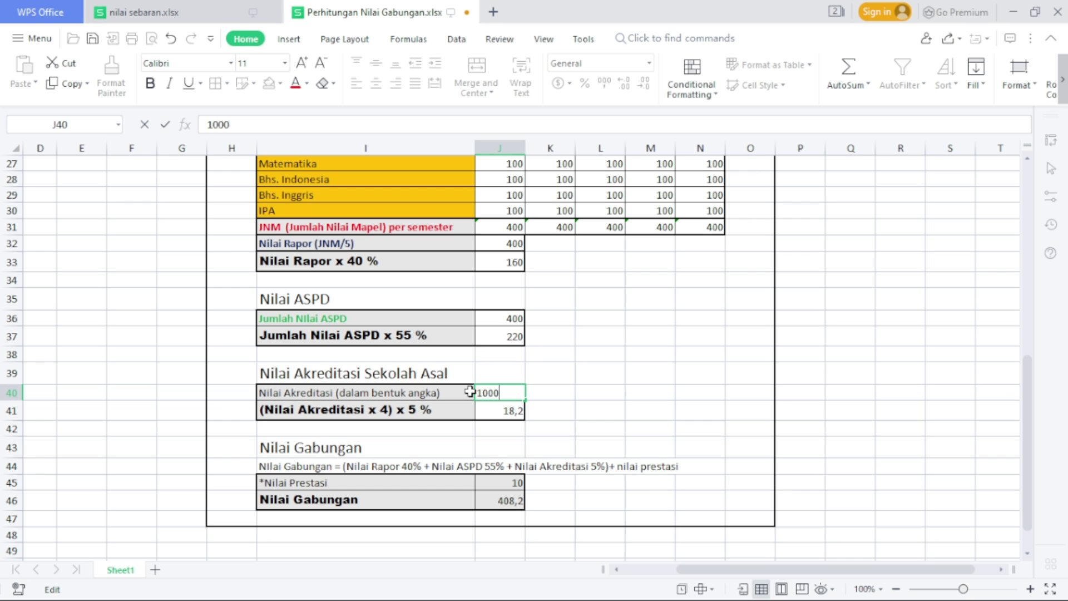
pyautogui.press('BackSpace')
pyautogui.click(610, 395)
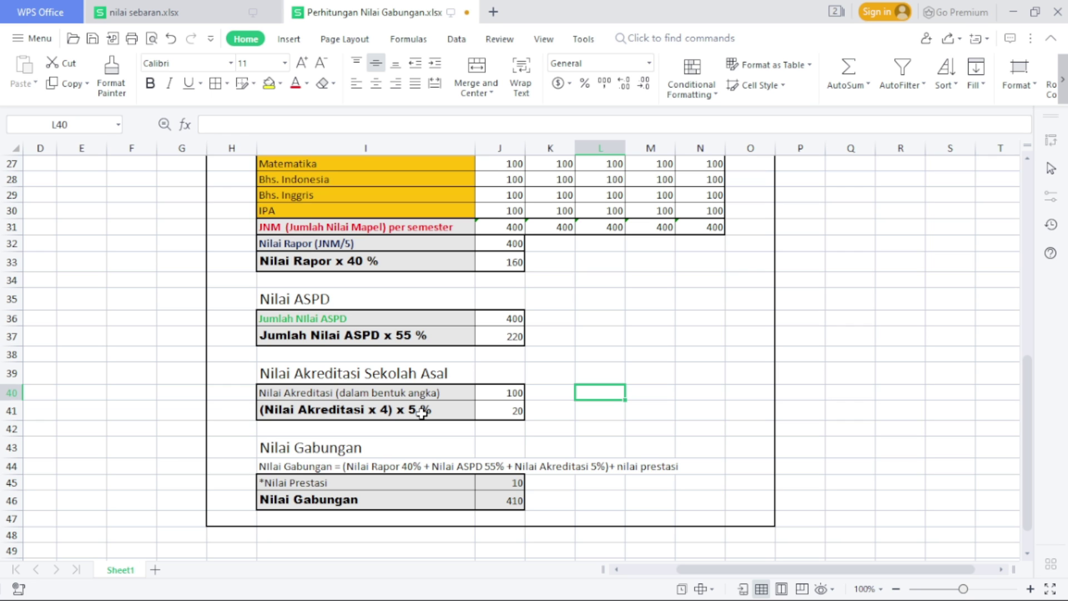
# Examine the formula behind (Nilai Akreditasi x 4) x 5 % in the accreditation section
pyautogui.doubleClick(511, 411)
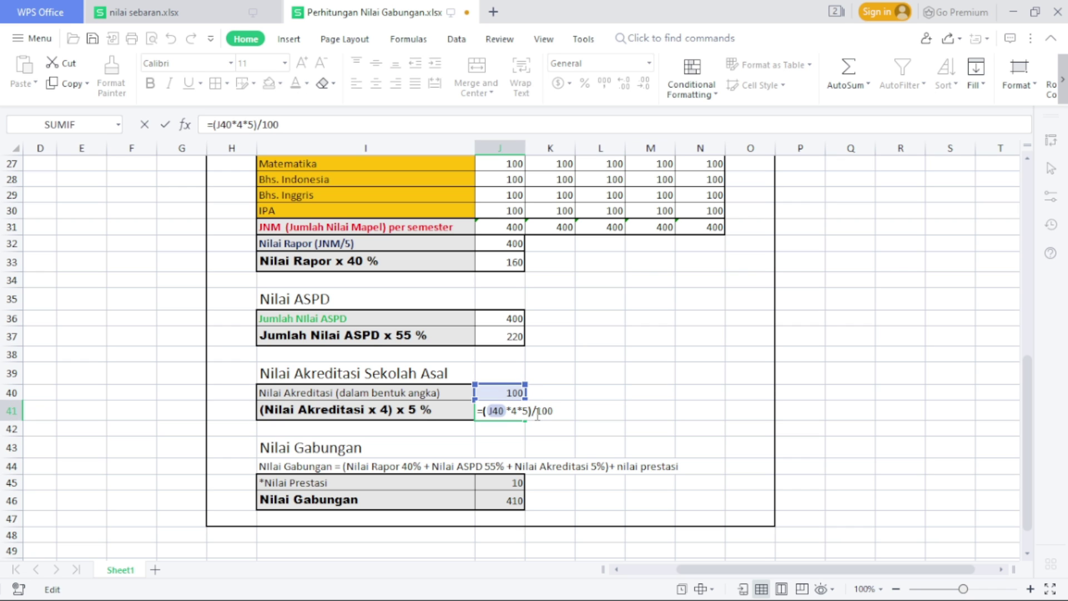
pyautogui.press('Return')
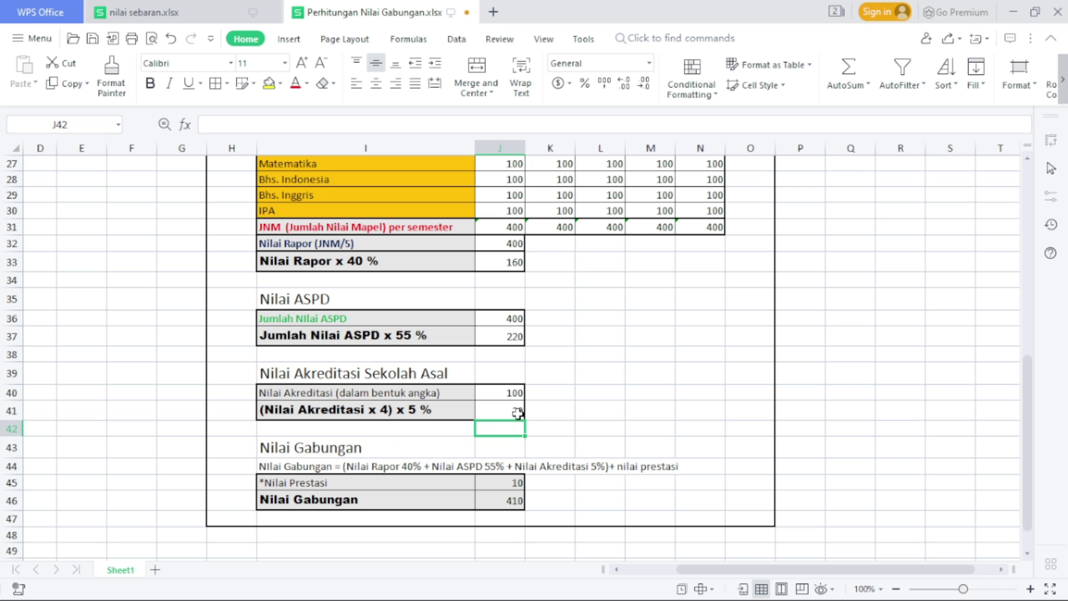
pyautogui.click(517, 415)
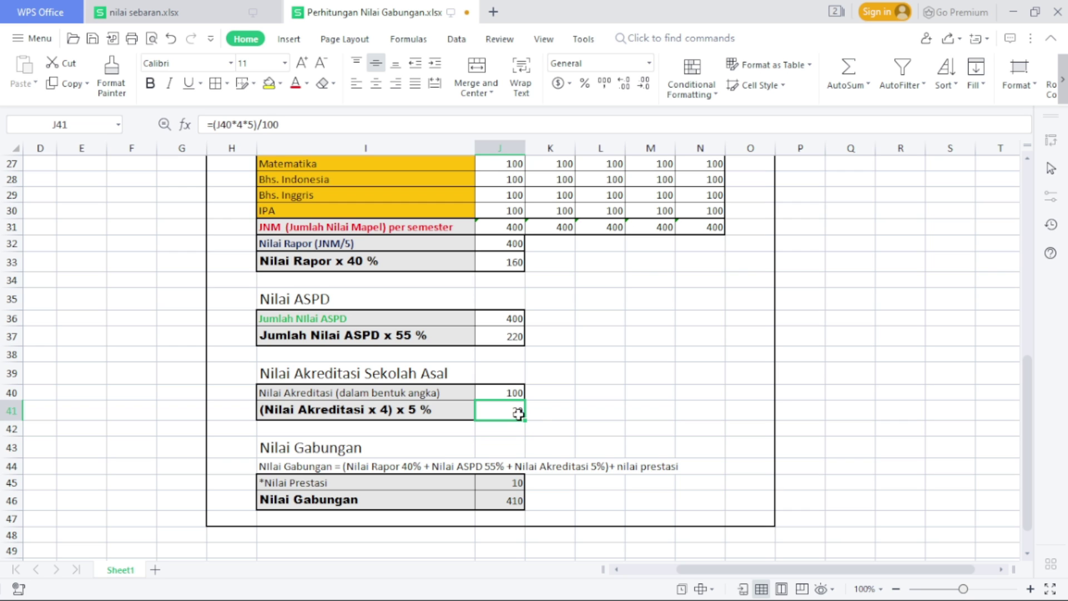
# Set *Nilai Prestasi in the Nilai Gabungan section to 0
pyautogui.doubleClick(518, 482)
pyautogui.press('BackSpace')
pyautogui.press('BackSpace')
pyautogui.write('0')
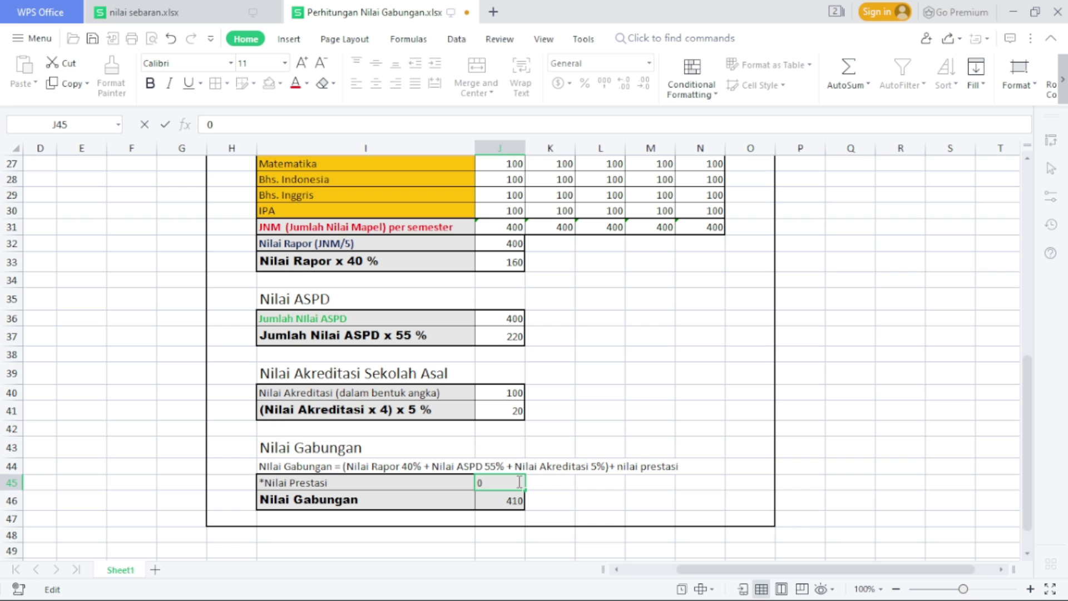
pyautogui.click(552, 483)
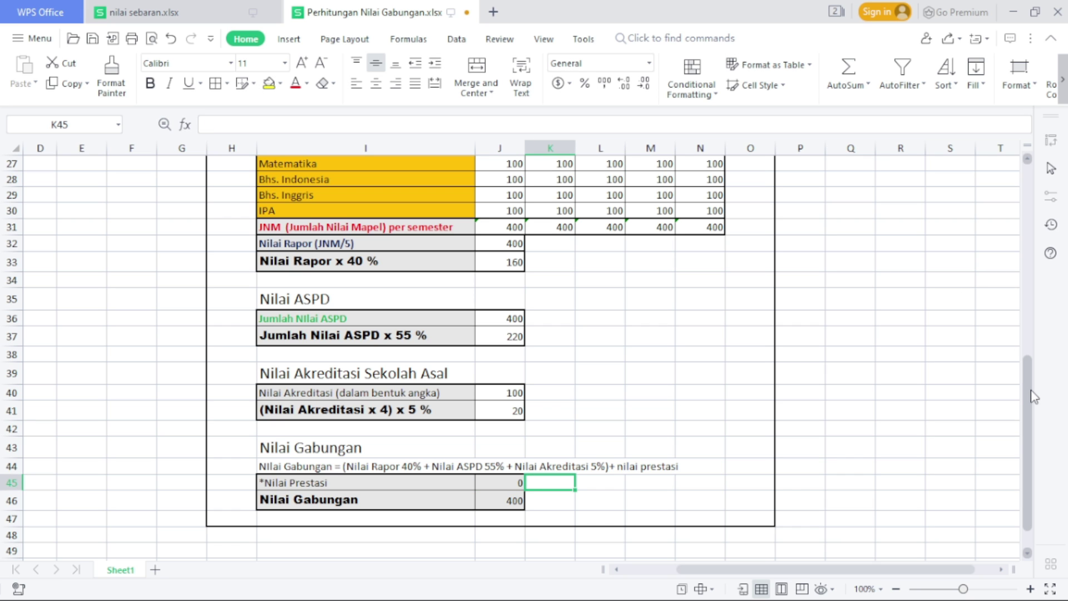
# Examine the Nilai Gabungan formula and the cells it references, leaving the formula as it is
pyautogui.scroll(-1, 1025, 414)
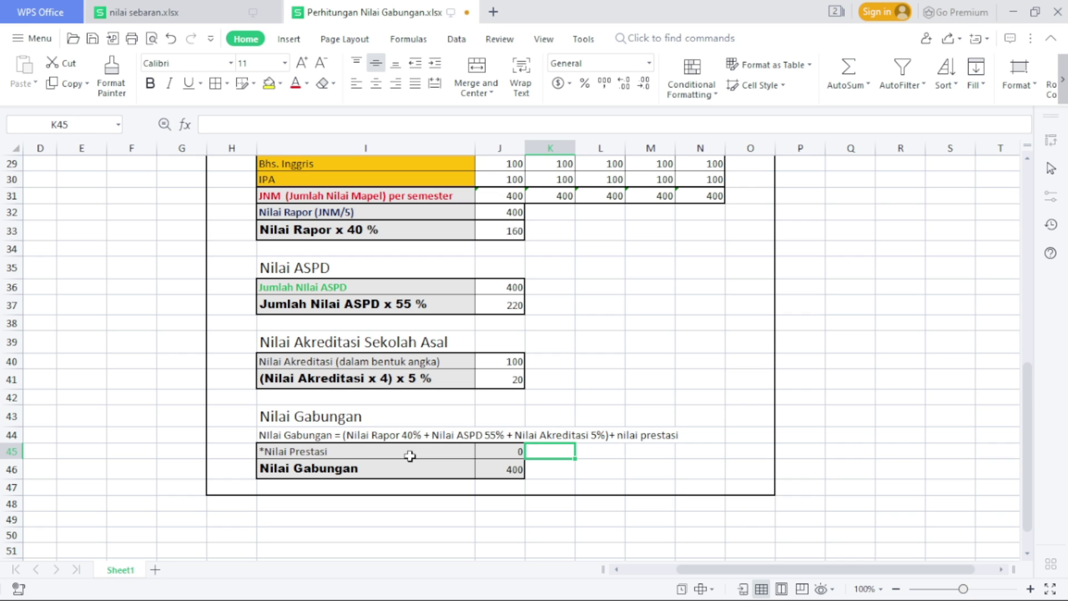
pyautogui.click(517, 474)
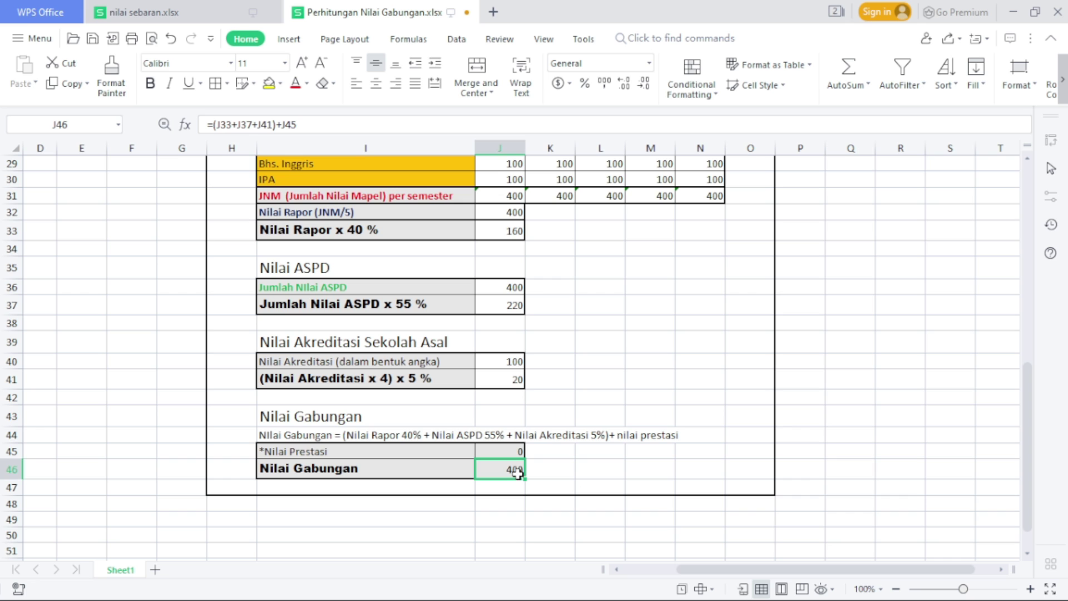
pyautogui.doubleClick(517, 474)
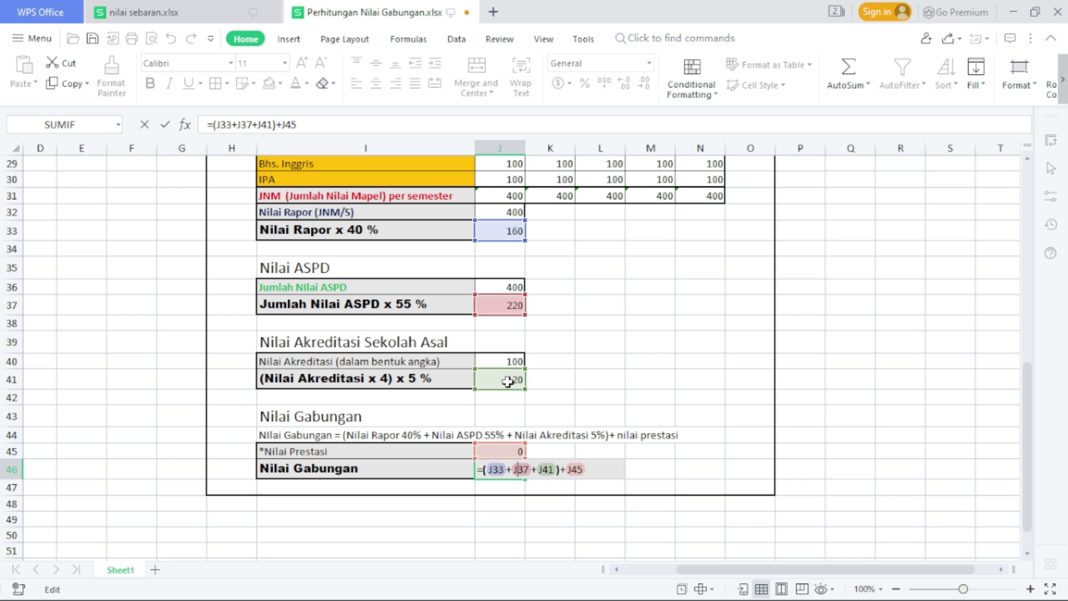
pyautogui.click(606, 453)
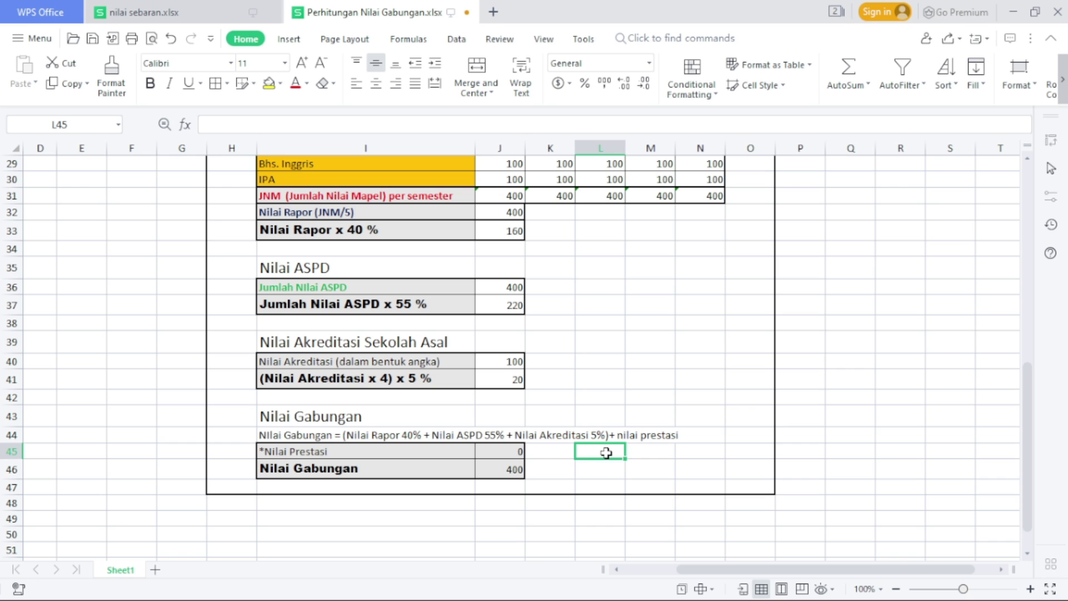
# Set *Nilai Prestasi to 8 and check the recalculated Nilai Gabungan
pyautogui.doubleClick(520, 452)
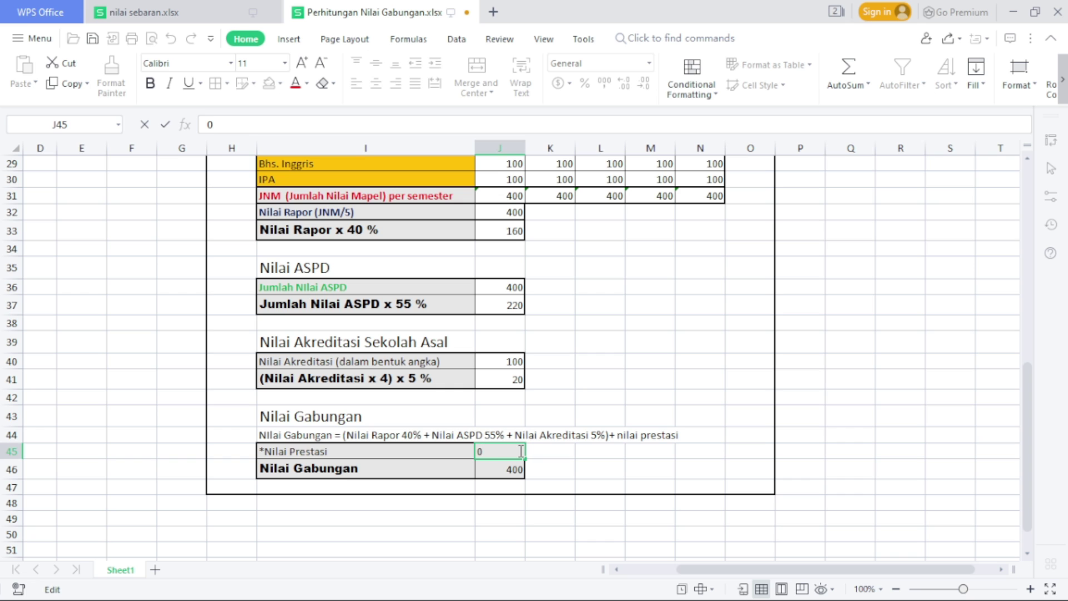
pyautogui.doubleClick(480, 451)
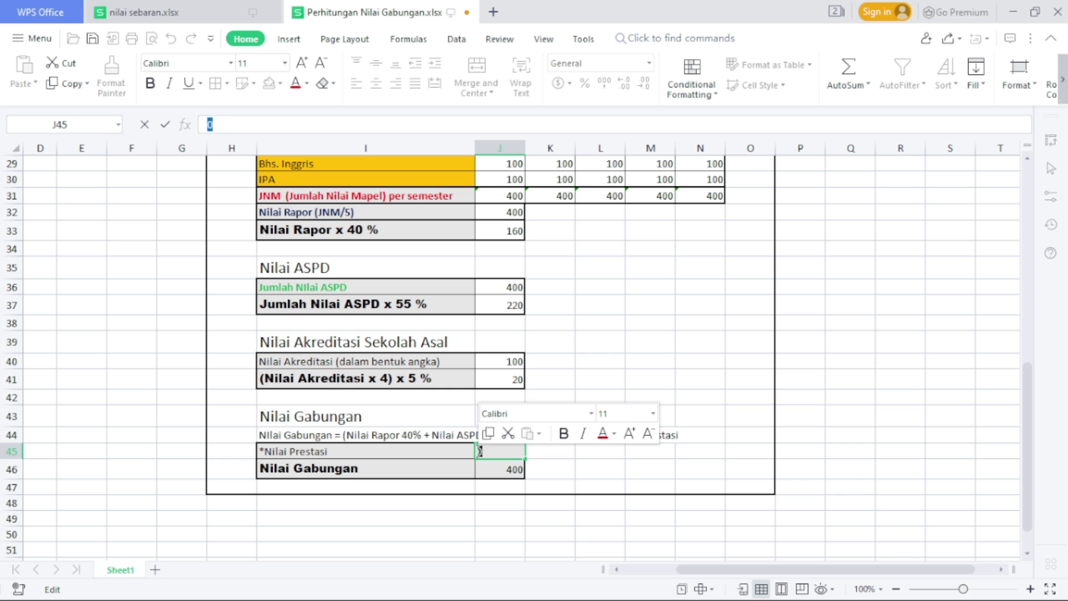
pyautogui.write('8')
pyautogui.click(559, 468)
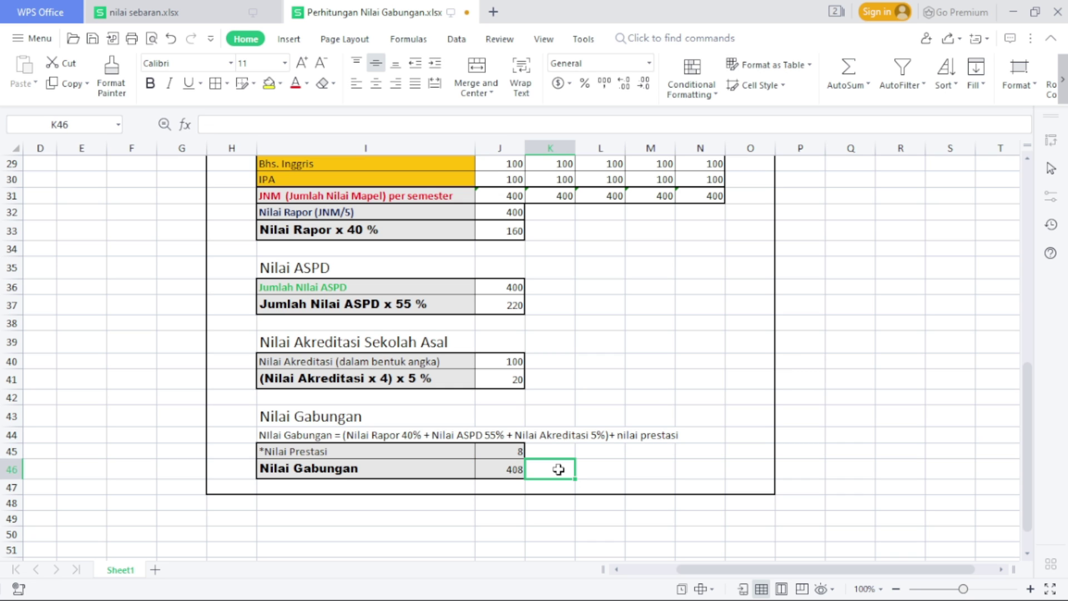
pyautogui.click(513, 471)
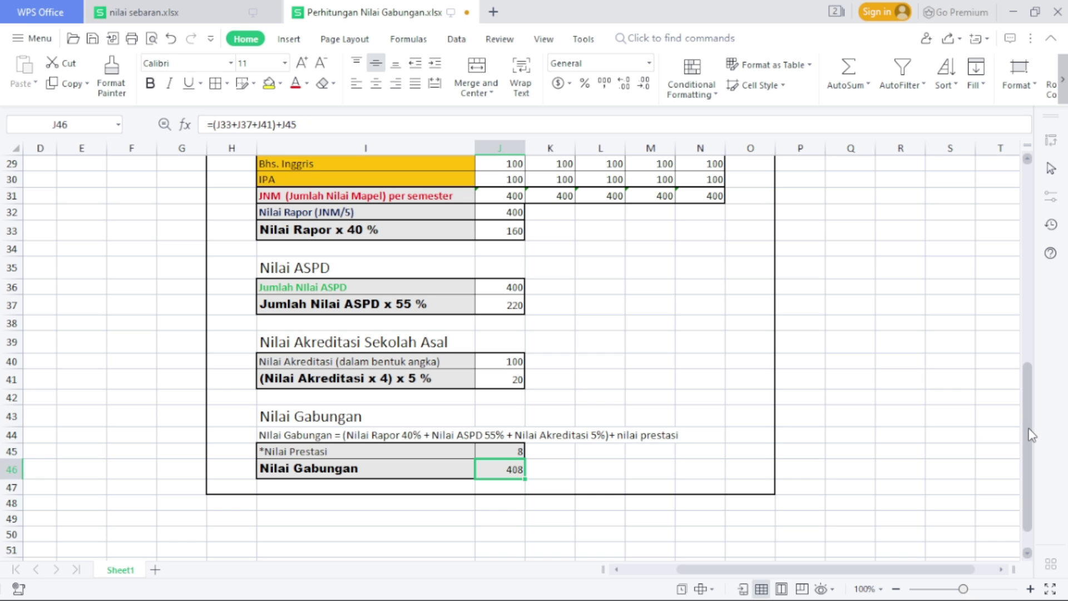
# Zoom the sheet out to 77% and review the whole calculation, from the explanation text through the Nilai Gabungan section
pyautogui.scroll(1, 1031, 431)
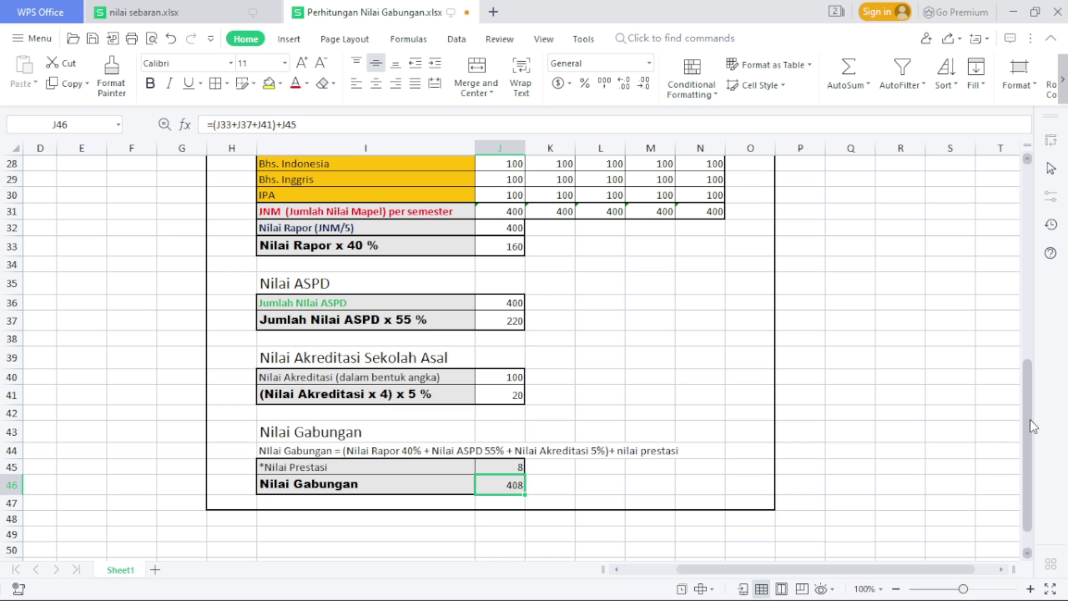
pyautogui.scroll(1, 1032, 425)
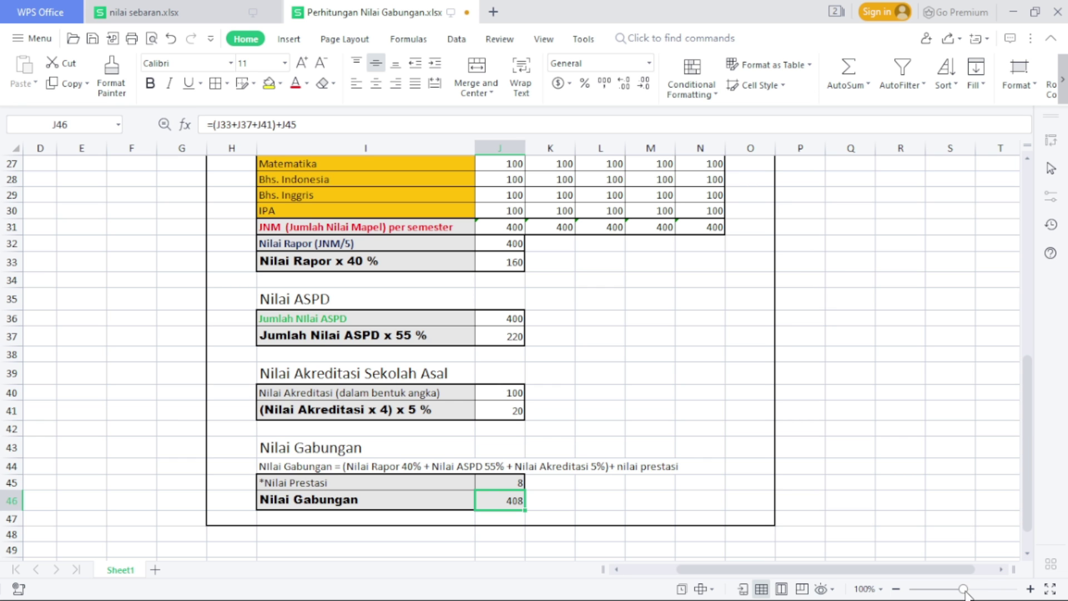
pyautogui.moveTo(963, 588); pyautogui.dragTo(949, 590)
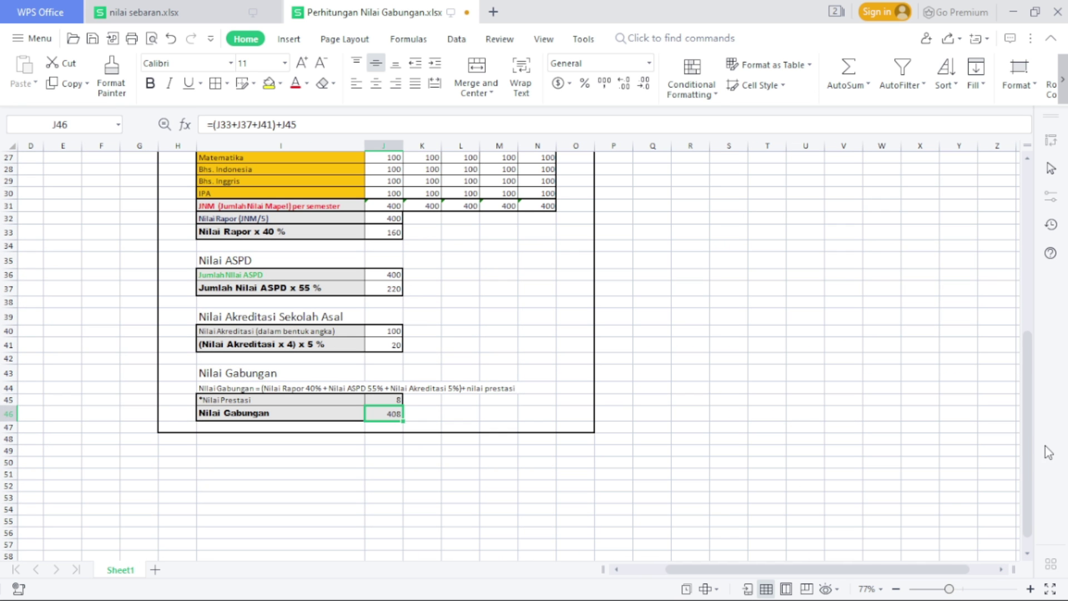
pyautogui.scroll(1, 1031, 442)
pyautogui.moveTo(1031, 442); pyautogui.dragTo(1022, 326)
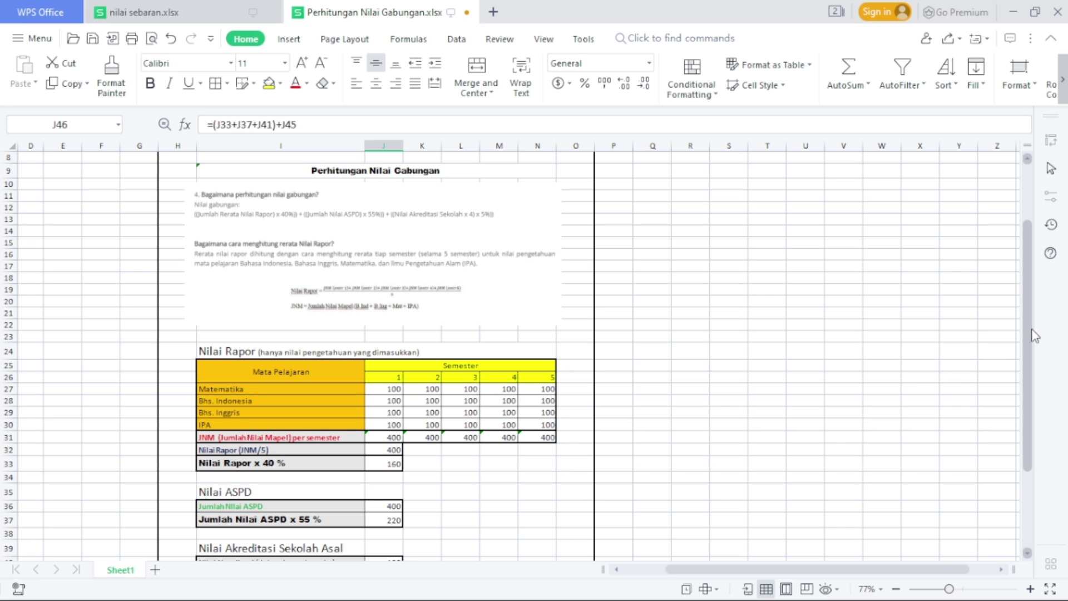
pyautogui.scroll(-2, 1025, 352)
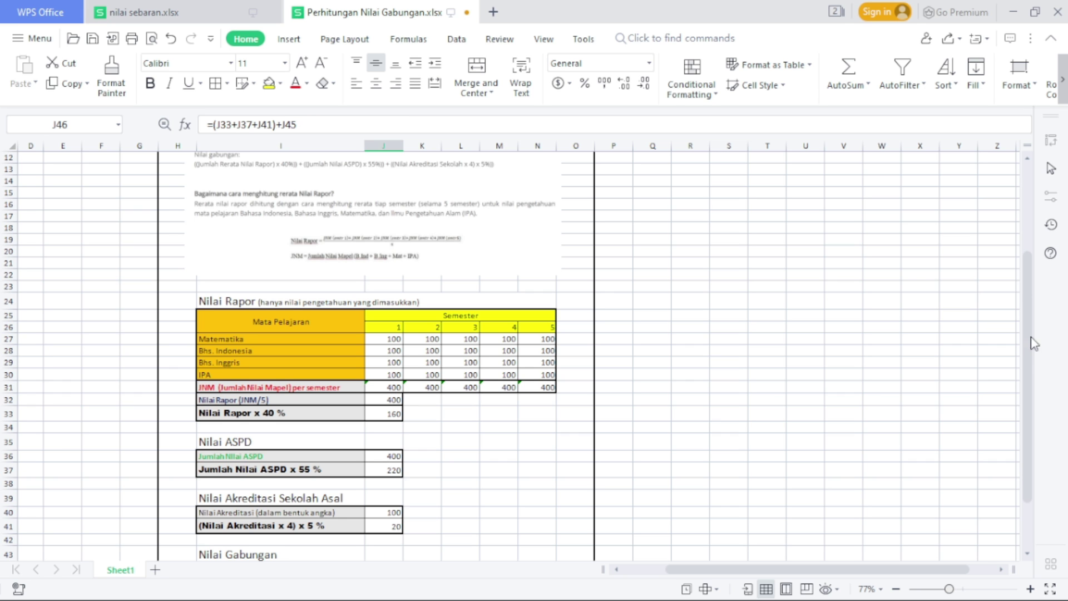
pyautogui.scroll(-1, 1029, 341)
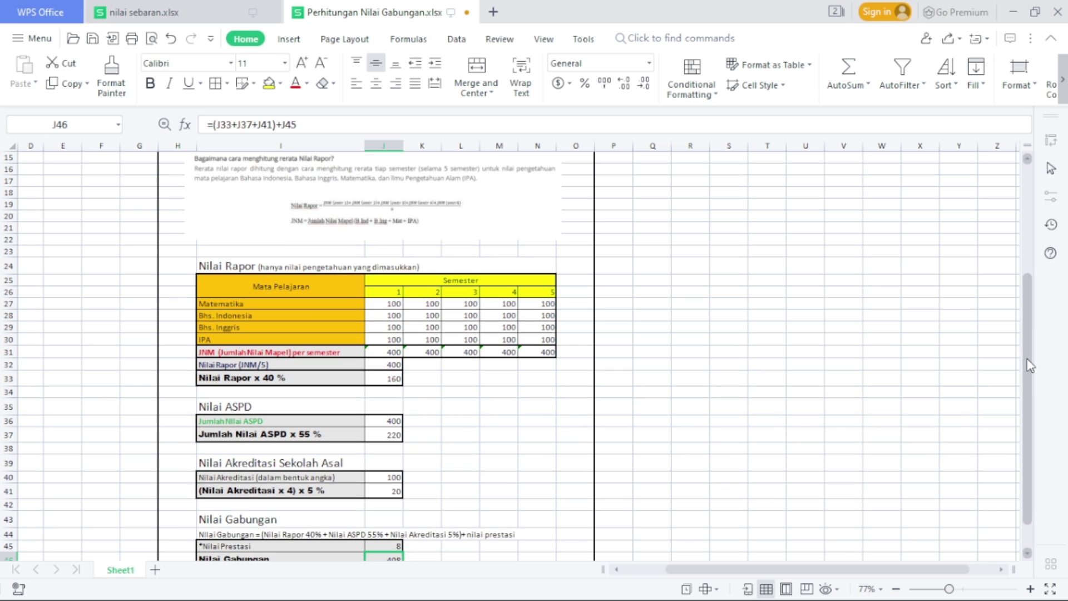